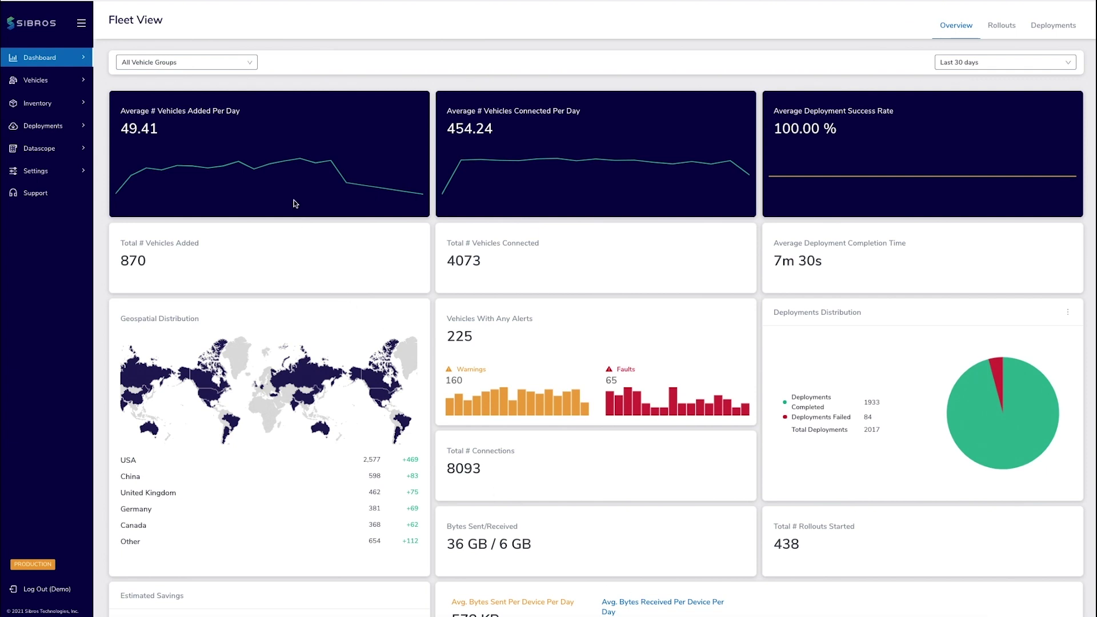
# Check the dashboard's vehicle group and time range filters, leaving both unchanged, and scroll through it
pyautogui.moveTo(336, 171)
pyautogui.click(252, 67)
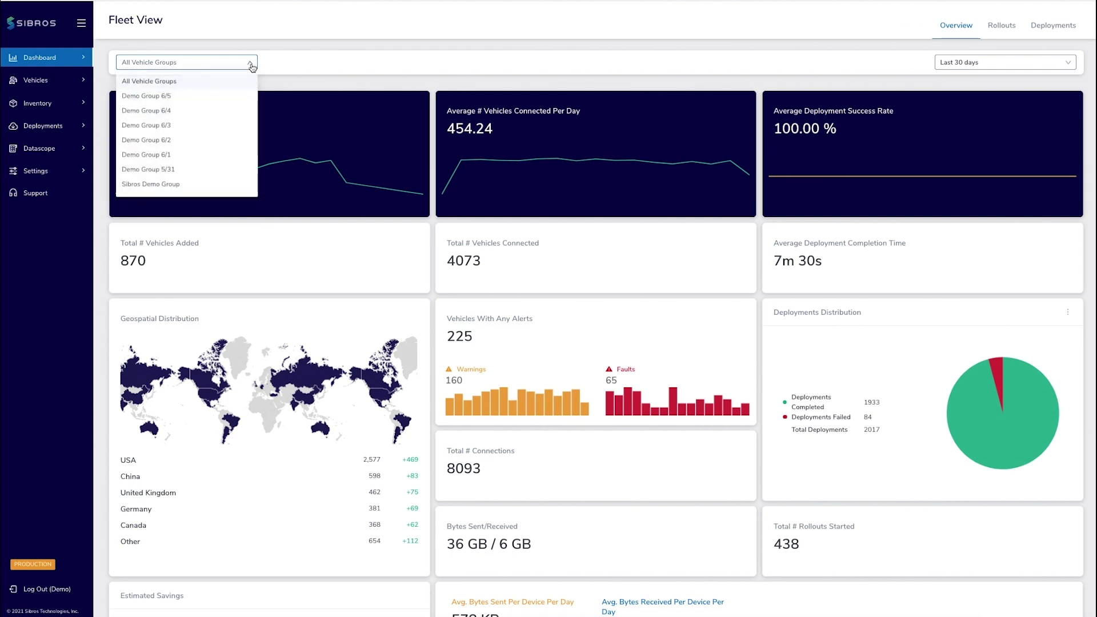
pyautogui.click(252, 68)
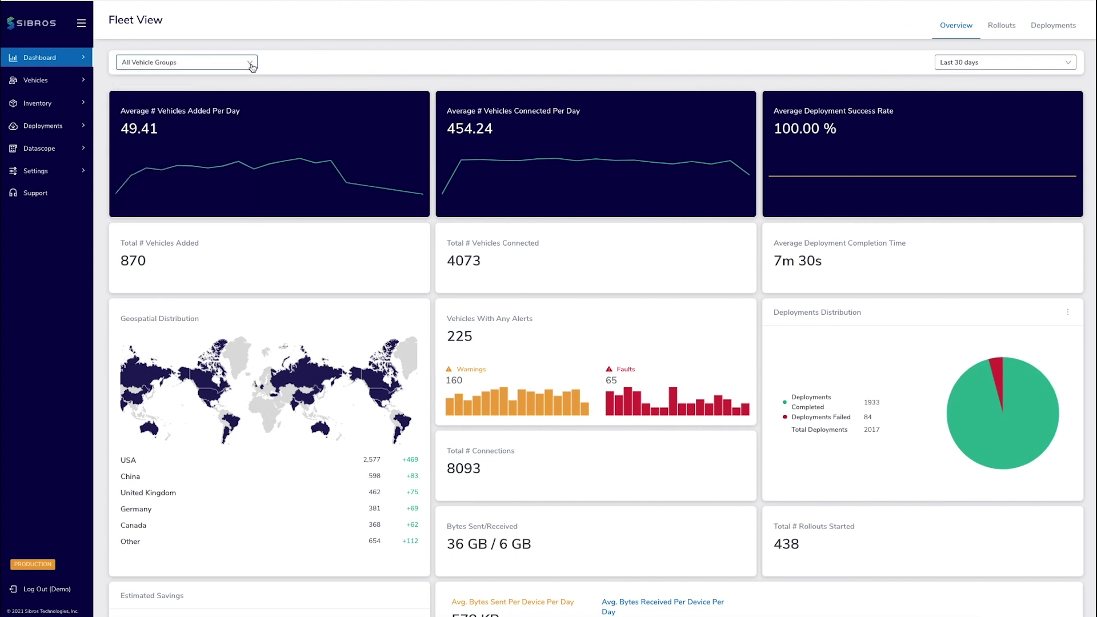
pyautogui.click(1069, 65)
pyautogui.click(1069, 67)
pyautogui.scroll(-2, 538, 473)
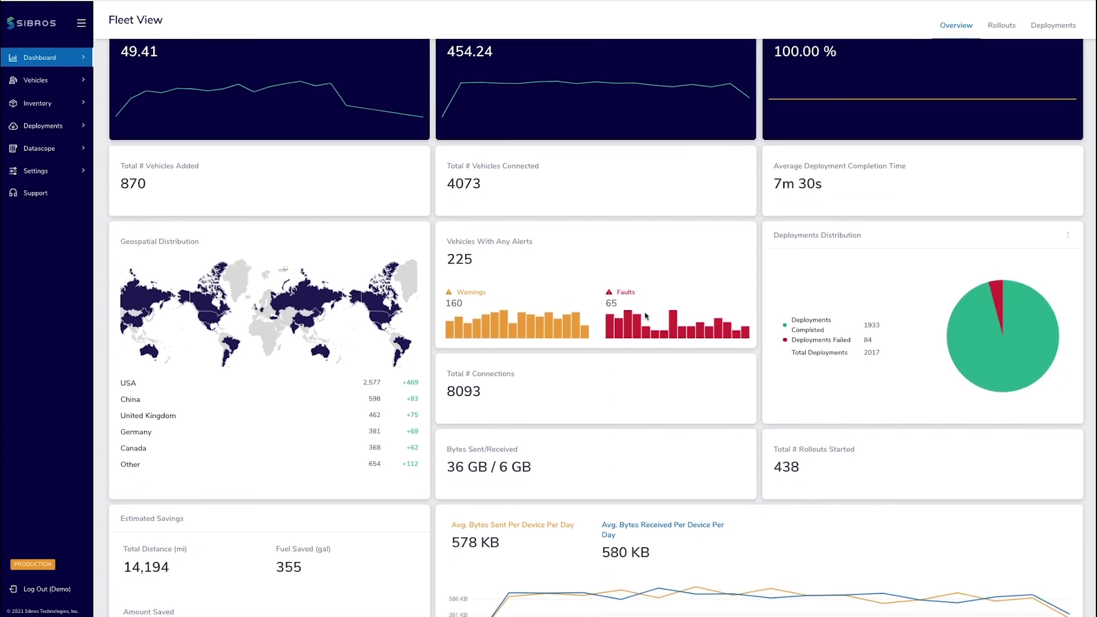
pyautogui.moveTo(647, 333)
pyautogui.scroll(-1, 628, 386)
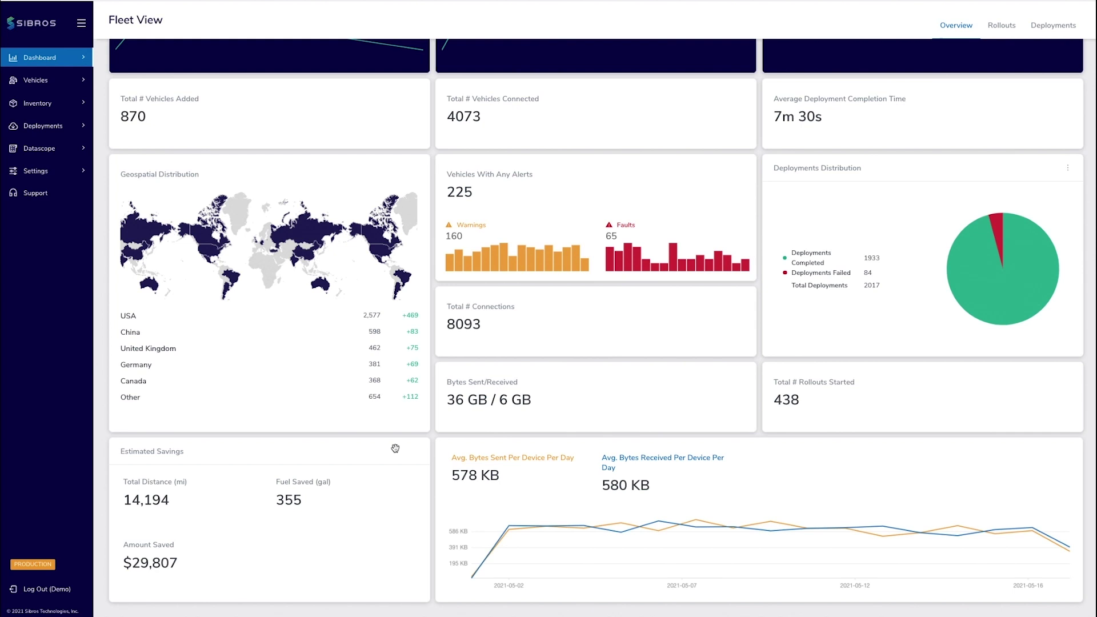
pyautogui.scroll(3, 395, 448)
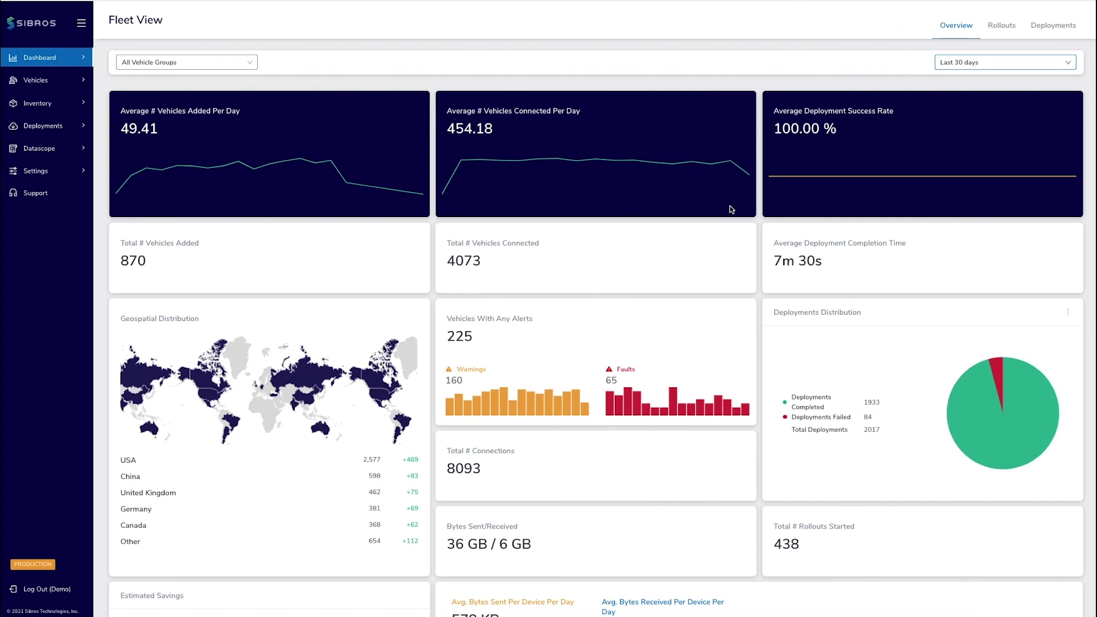
# Start a new vehicle group named 'Demo Group 6/6'
pyautogui.moveTo(597, 162)
pyautogui.click(40, 81)
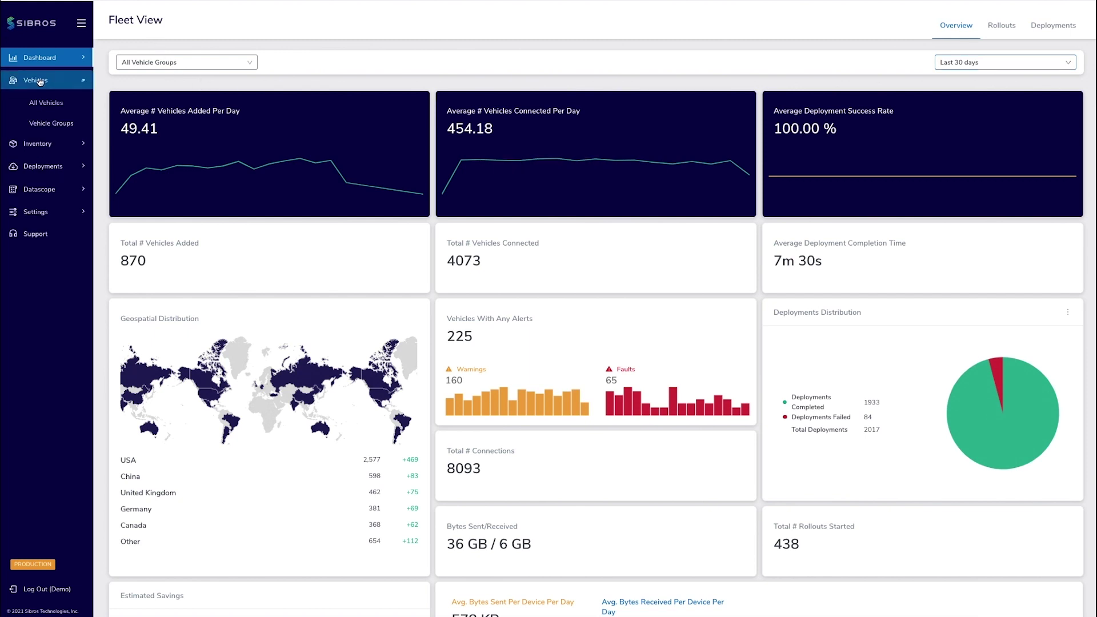
pyautogui.click(51, 124)
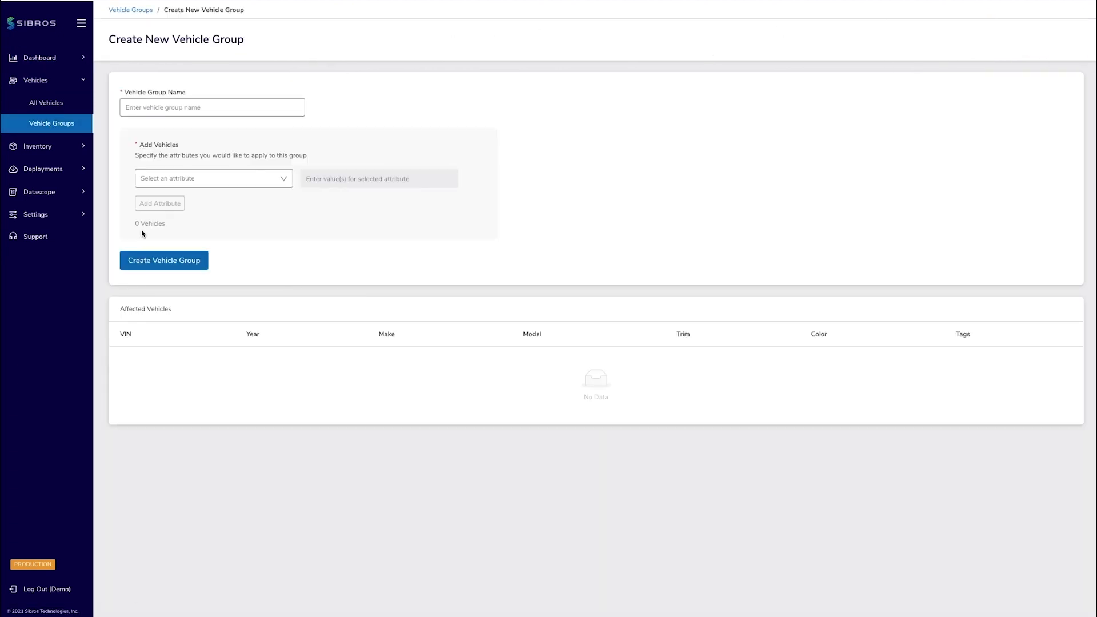
pyautogui.click(137, 109)
pyautogui.write('Demo G')
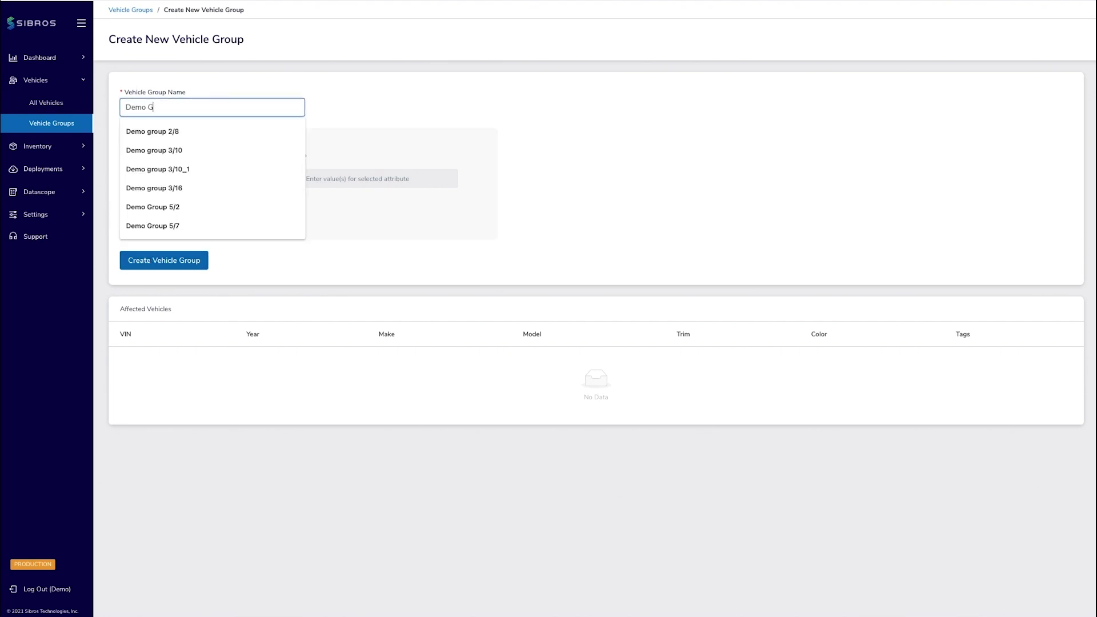
pyautogui.write('roup 6/6')
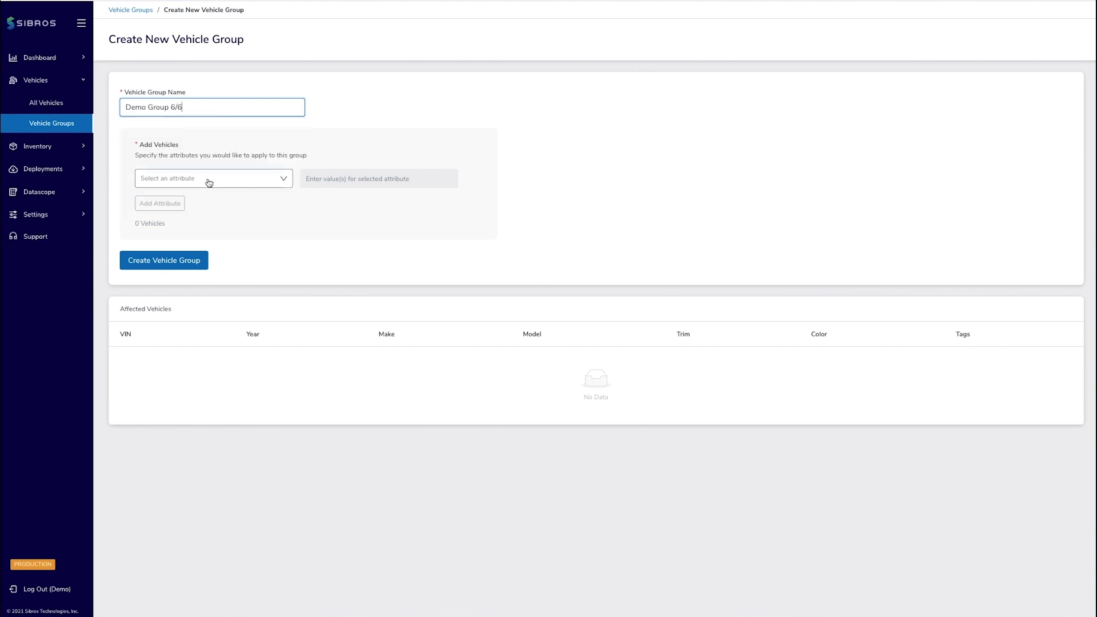
# Limit the group to vehicles whose Model is Thunderbolt and create it
pyautogui.click(284, 182)
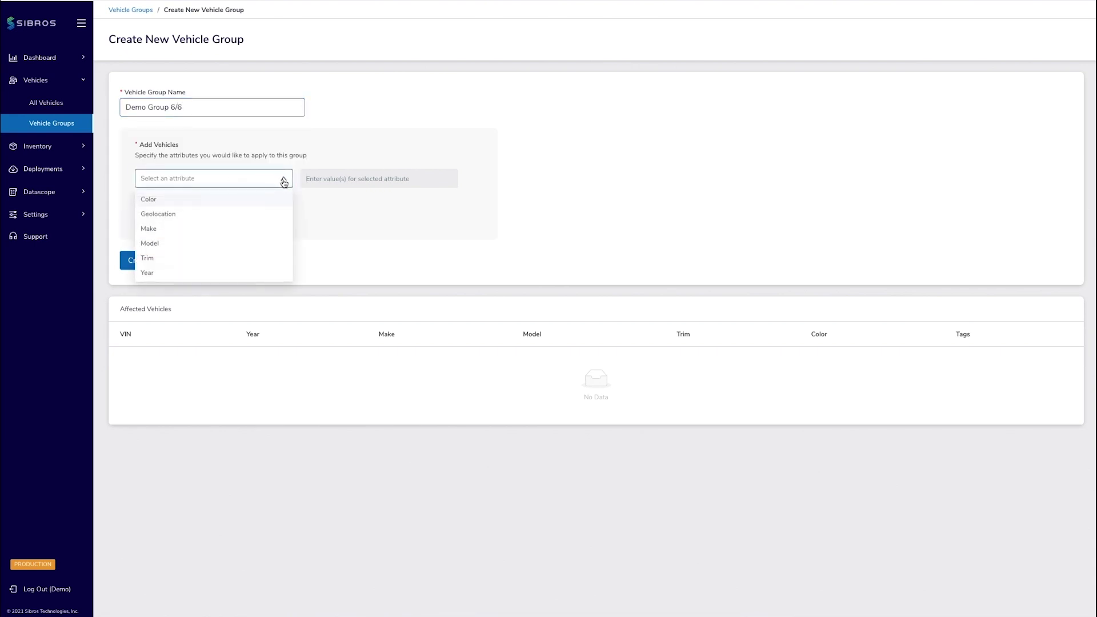
pyautogui.click(171, 242)
pyautogui.click(330, 178)
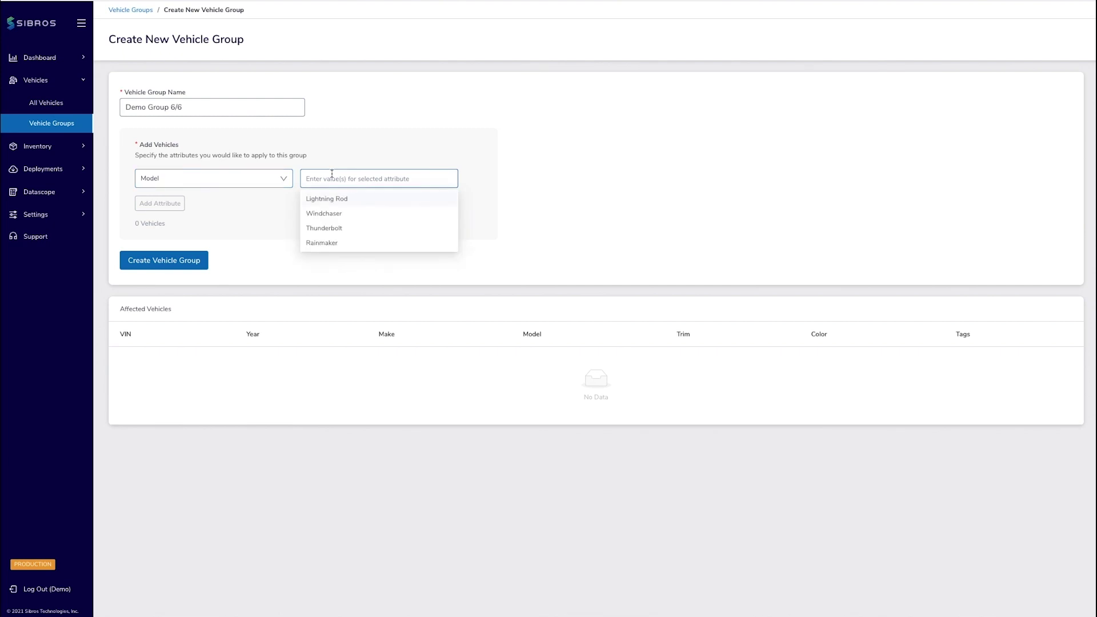
pyautogui.click(341, 228)
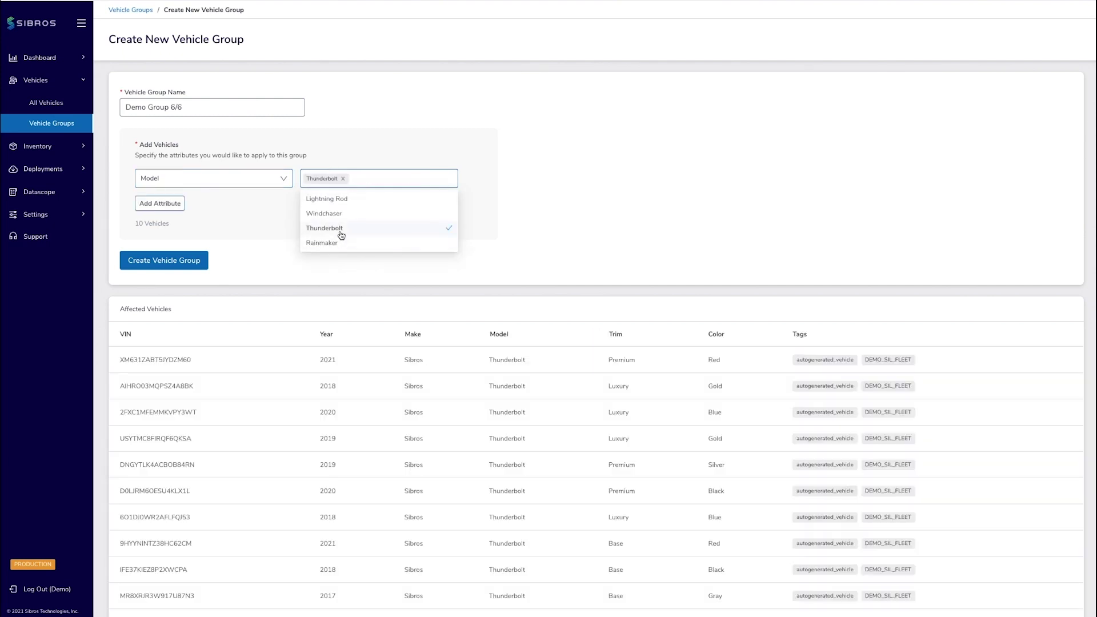
pyautogui.click(149, 258)
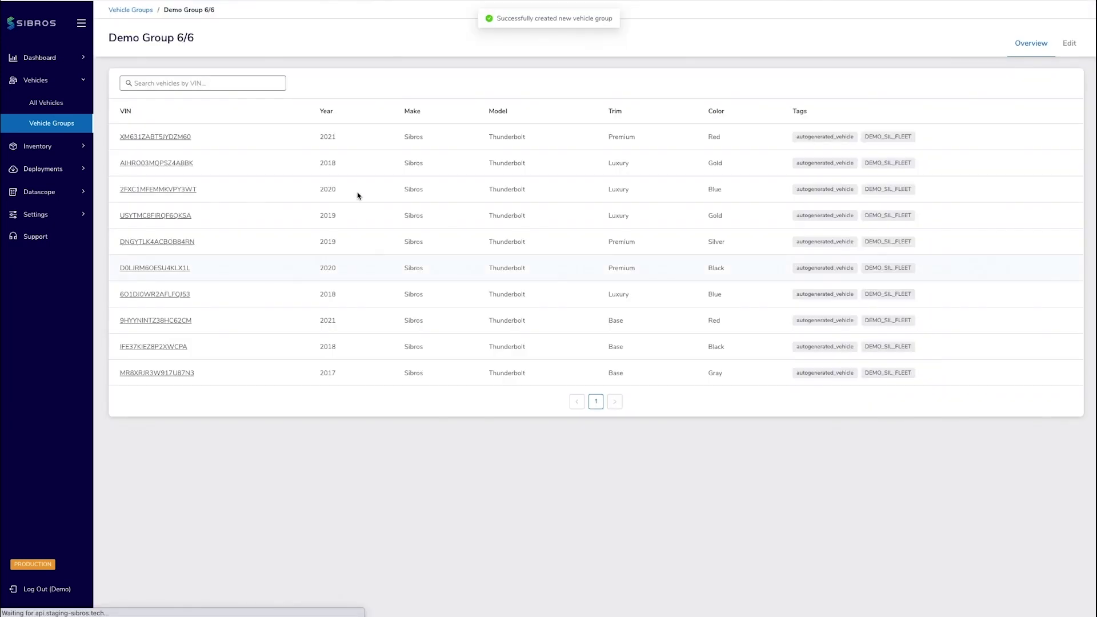
# Start a new rollout named 'Demo Rollout 6/6'
pyautogui.click(68, 173)
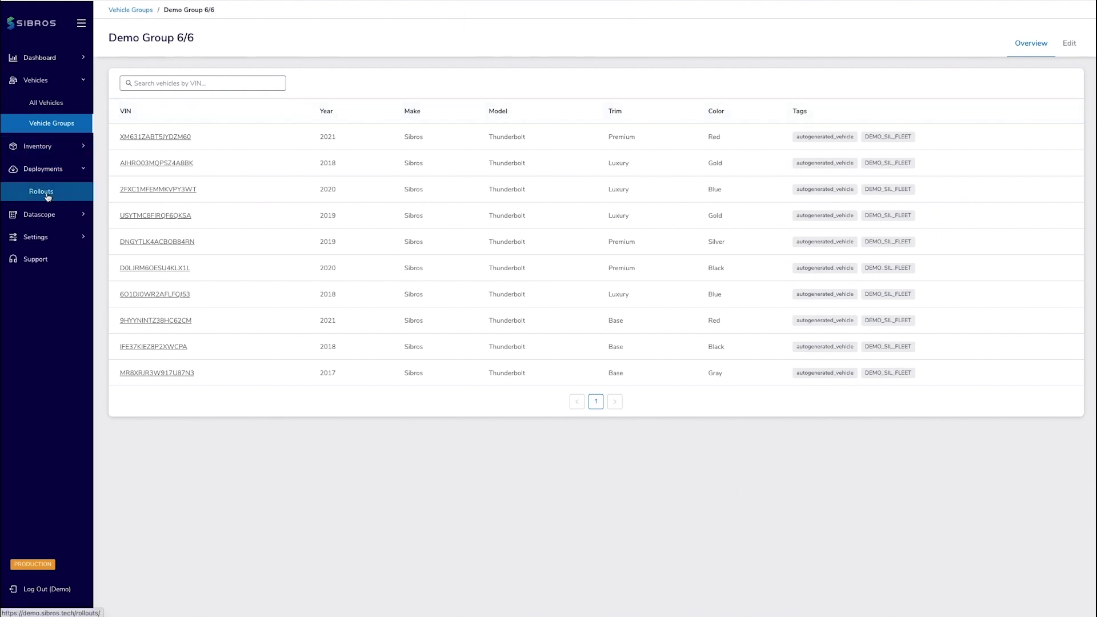
pyautogui.click(45, 193)
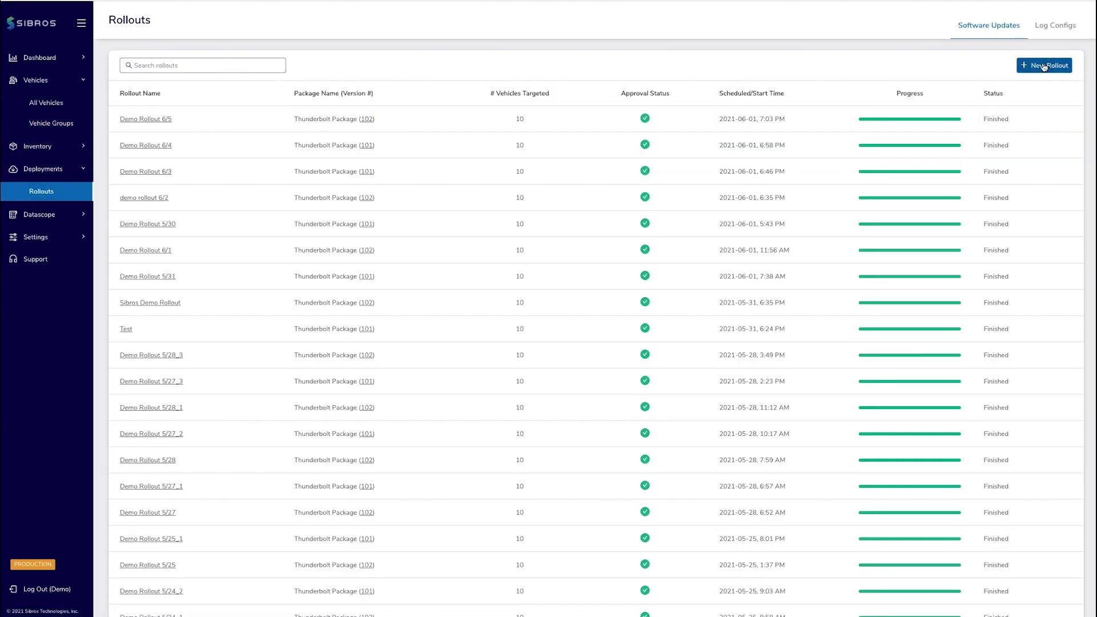
pyautogui.click(1044, 67)
pyautogui.click(171, 134)
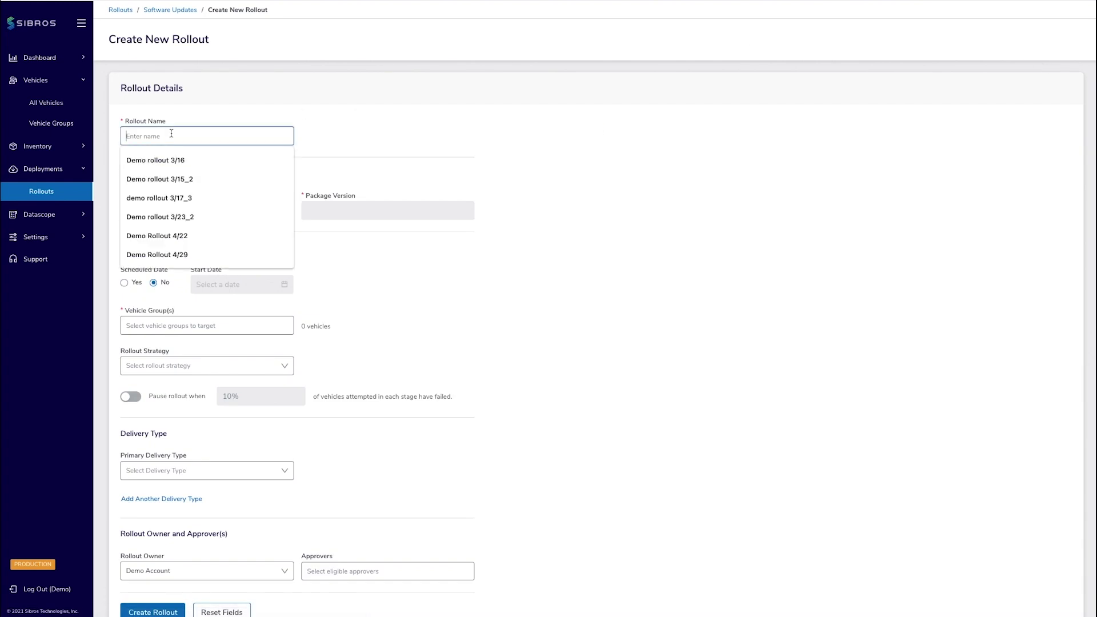
pyautogui.write('Demo Rollout 6/6')
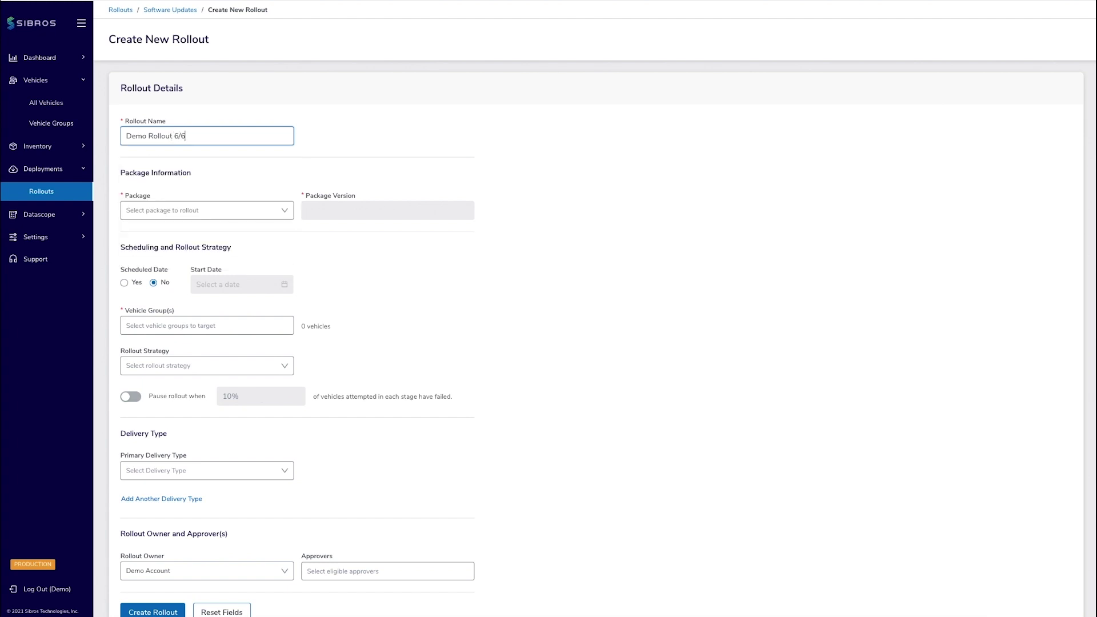
# Deploy Thunderbolt Package version 101 to vehicle group Demo Group 6/6
pyautogui.click(285, 212)
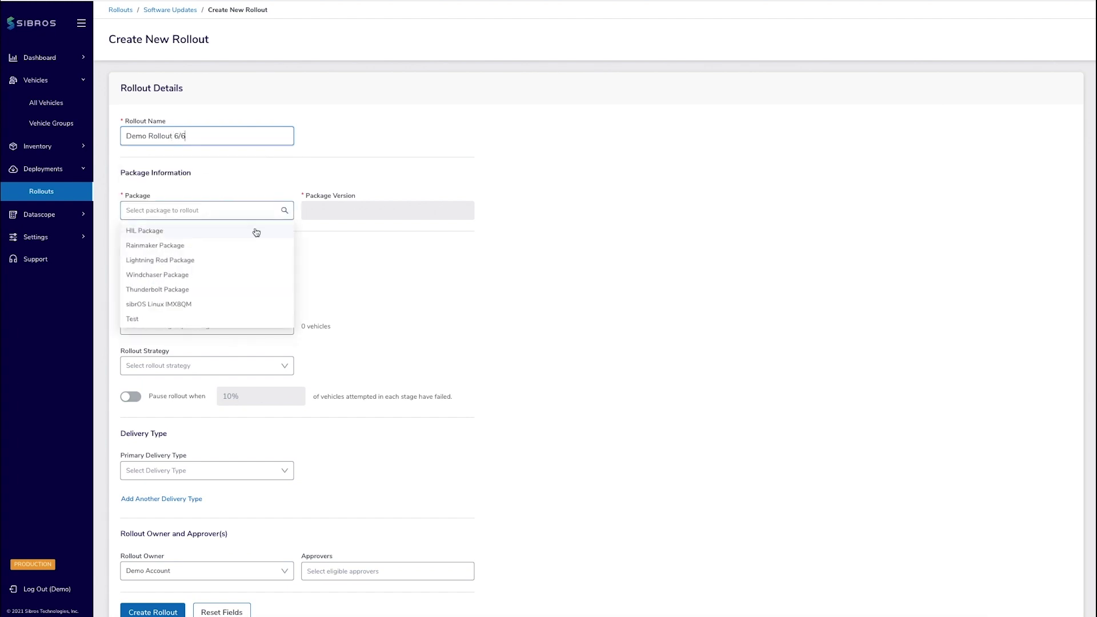
pyautogui.click(183, 289)
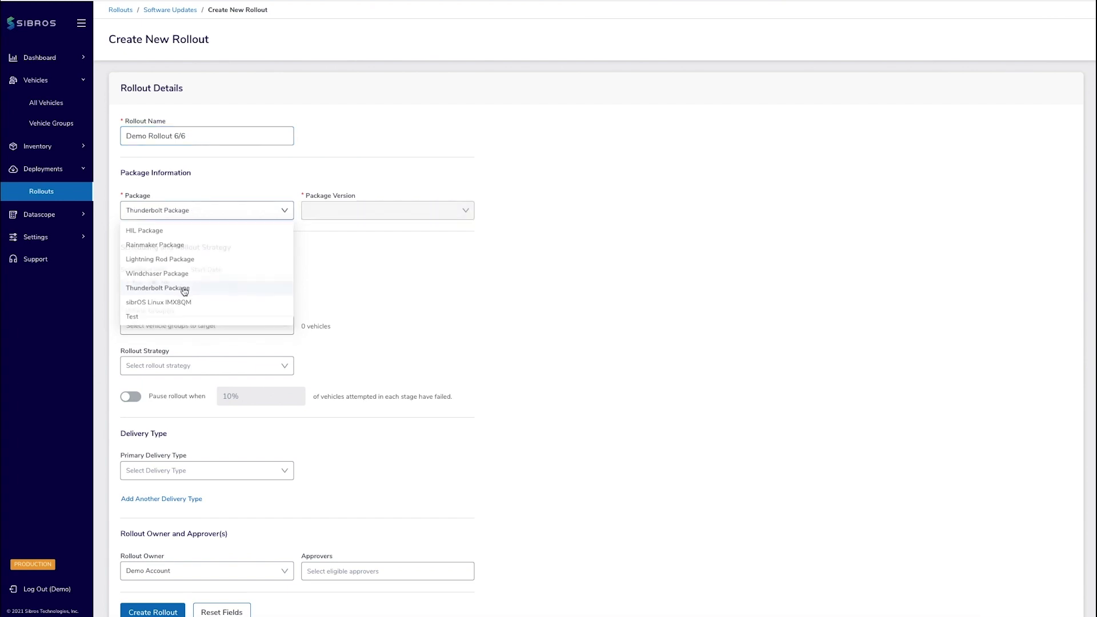
pyautogui.click(465, 212)
pyautogui.click(416, 247)
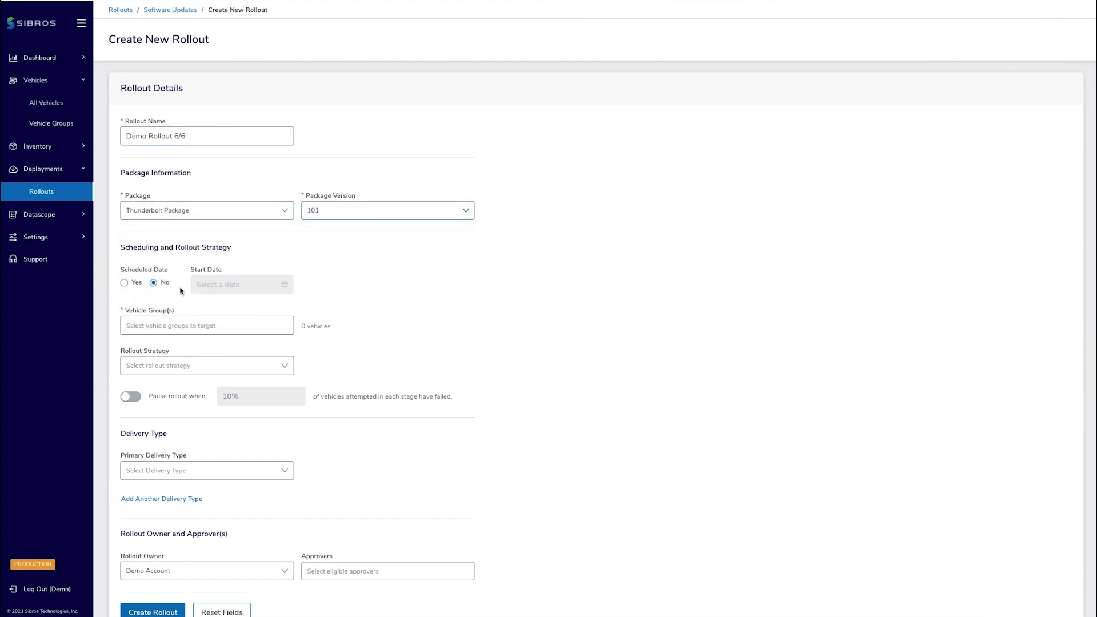
pyautogui.click(232, 331)
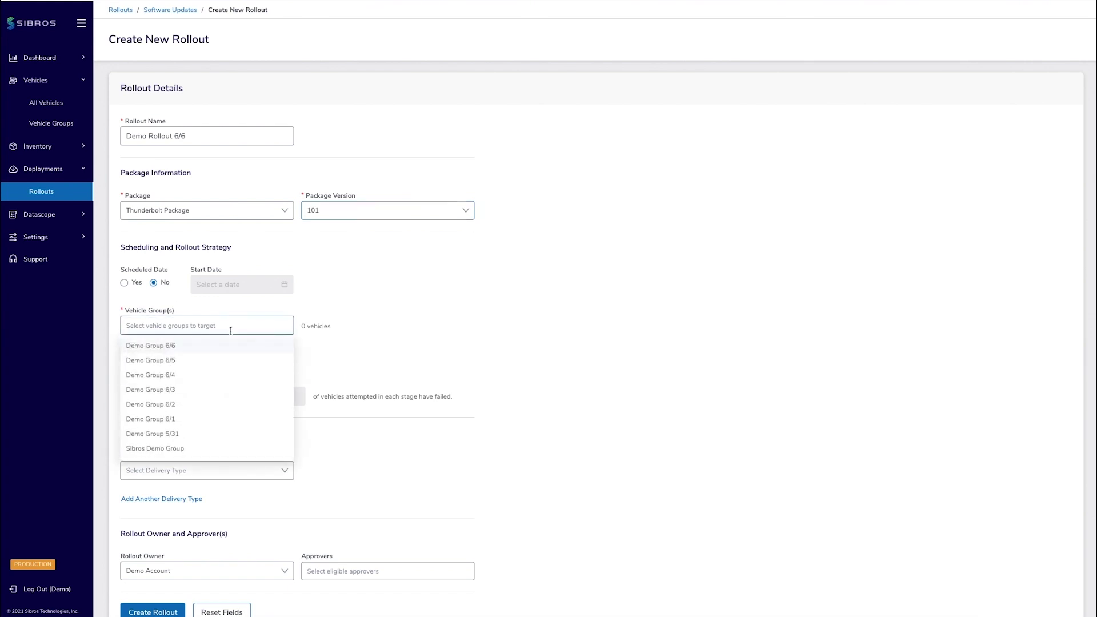
pyautogui.click(167, 346)
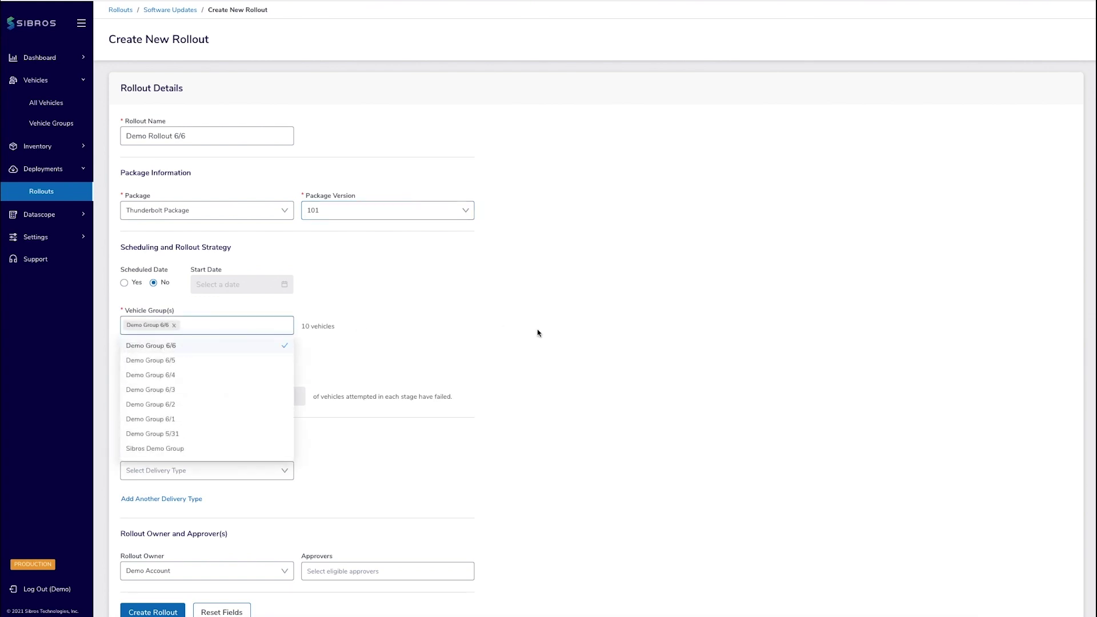
pyautogui.click(536, 330)
# Use the Moving Window strategy with Wifi delivery, add the demo account as approver, and submit
pyautogui.click(287, 372)
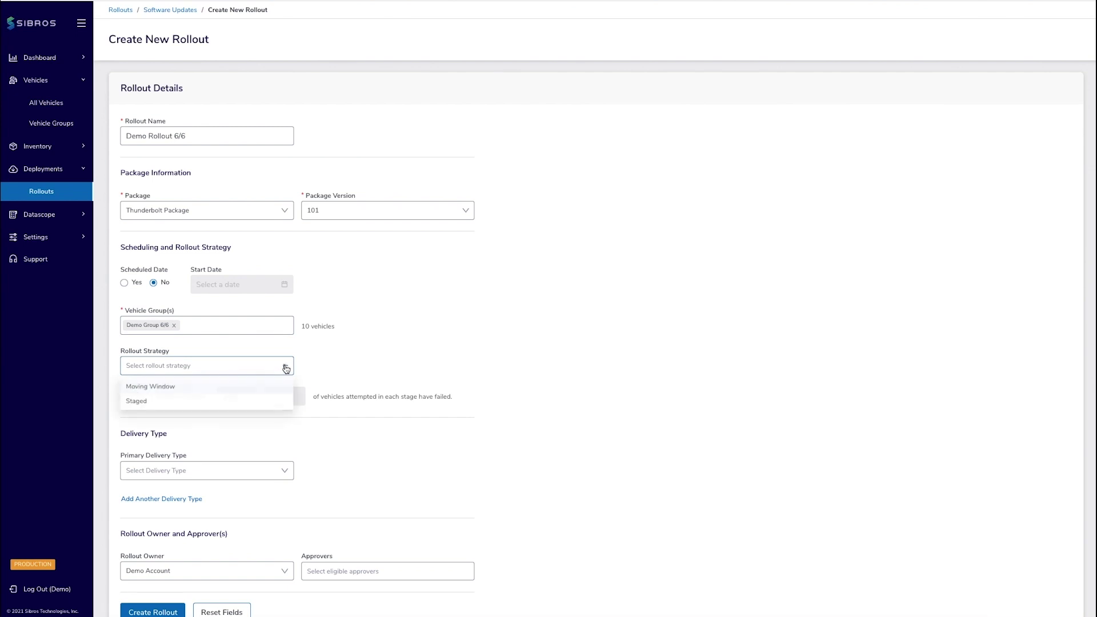
pyautogui.click(219, 390)
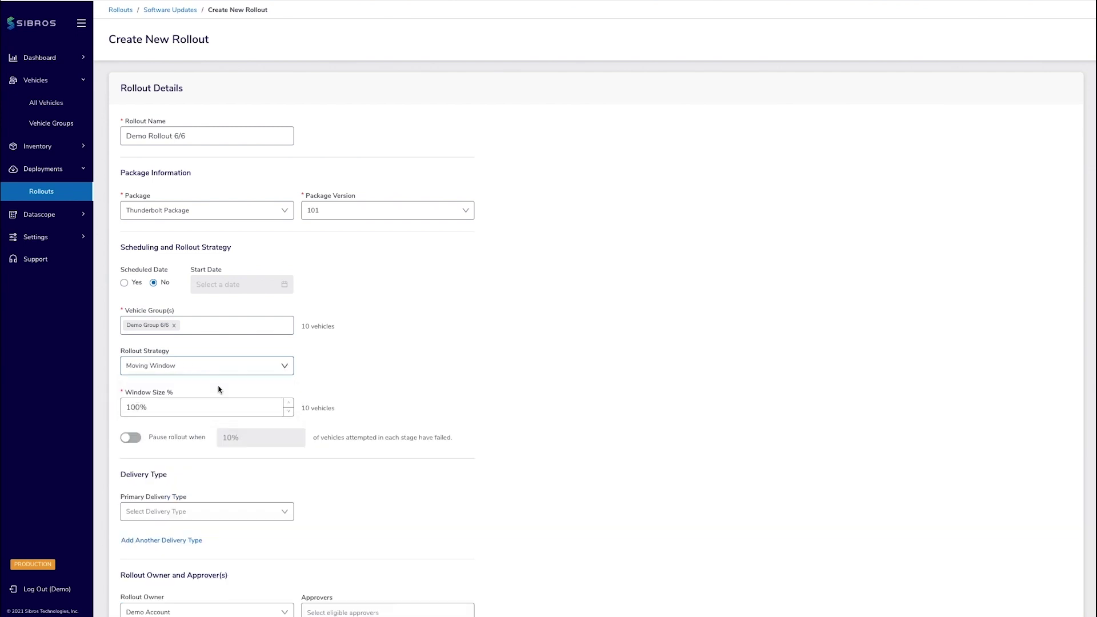
pyautogui.scroll(-2, 495, 380)
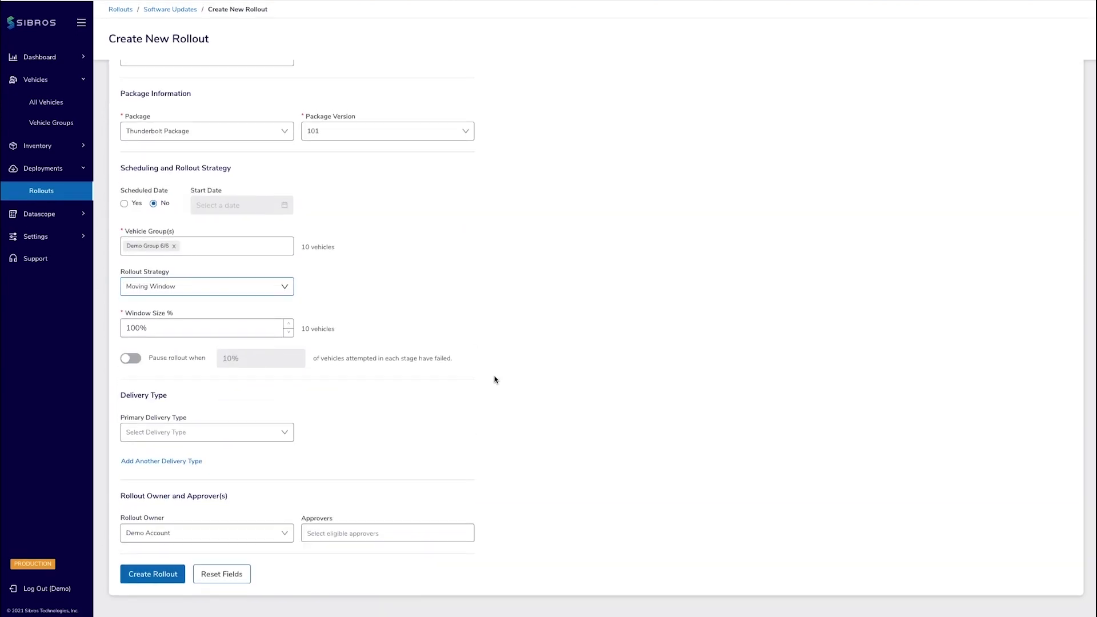
pyautogui.click(285, 435)
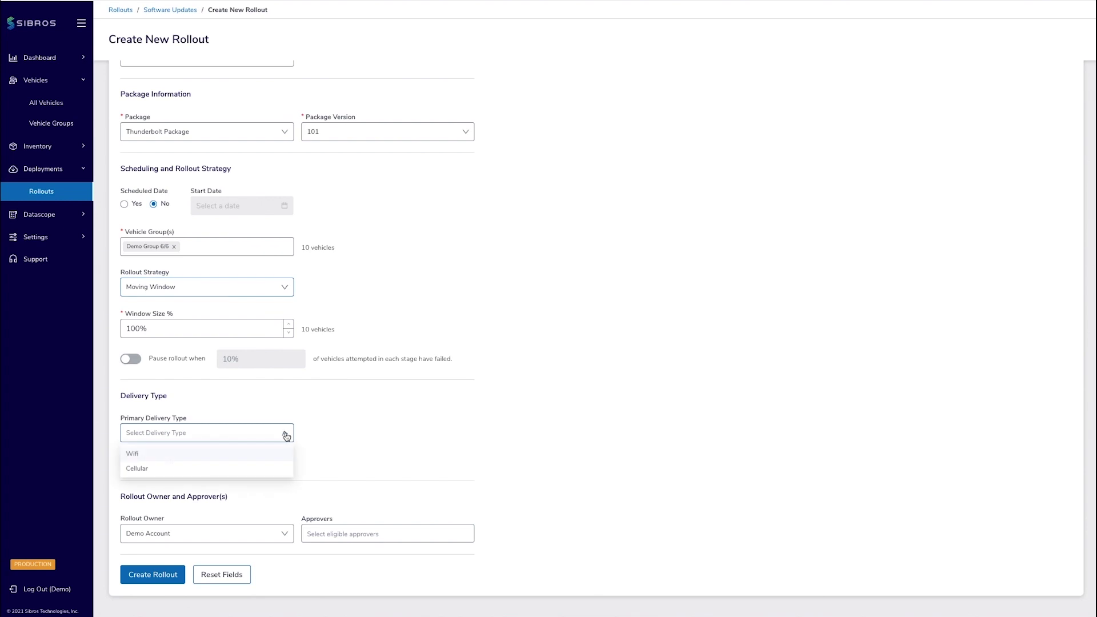
pyautogui.click(234, 455)
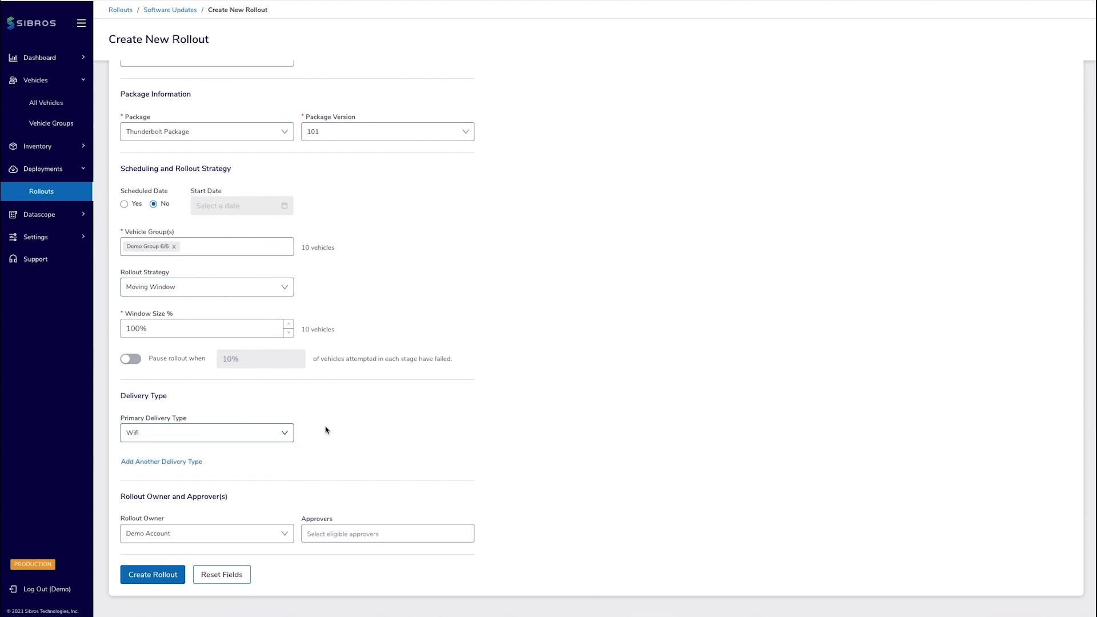
pyautogui.click(315, 532)
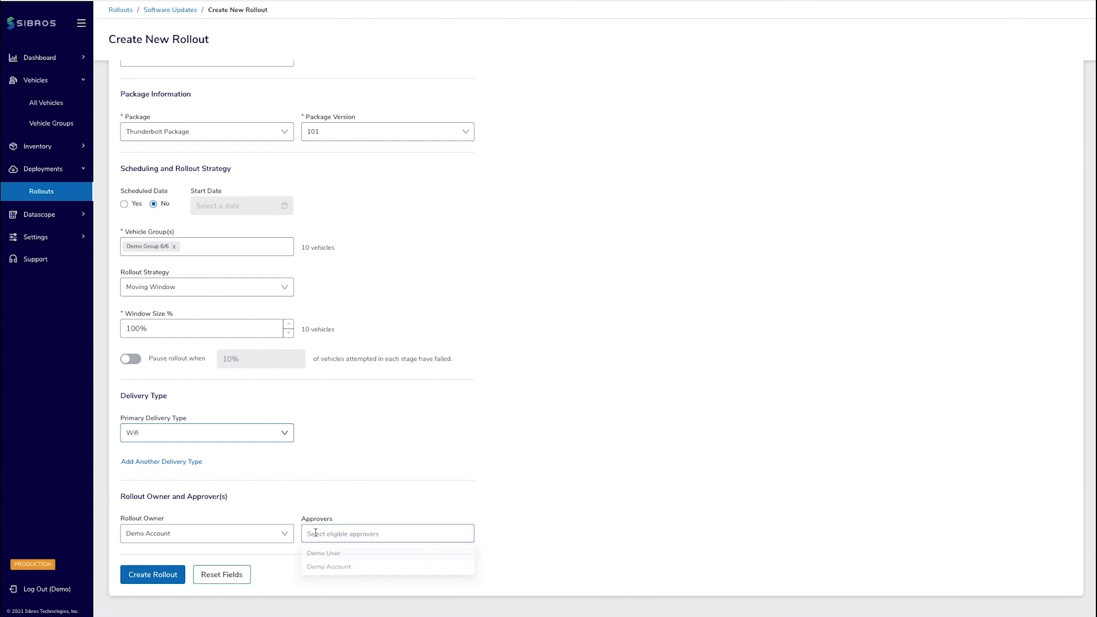
pyautogui.click(322, 569)
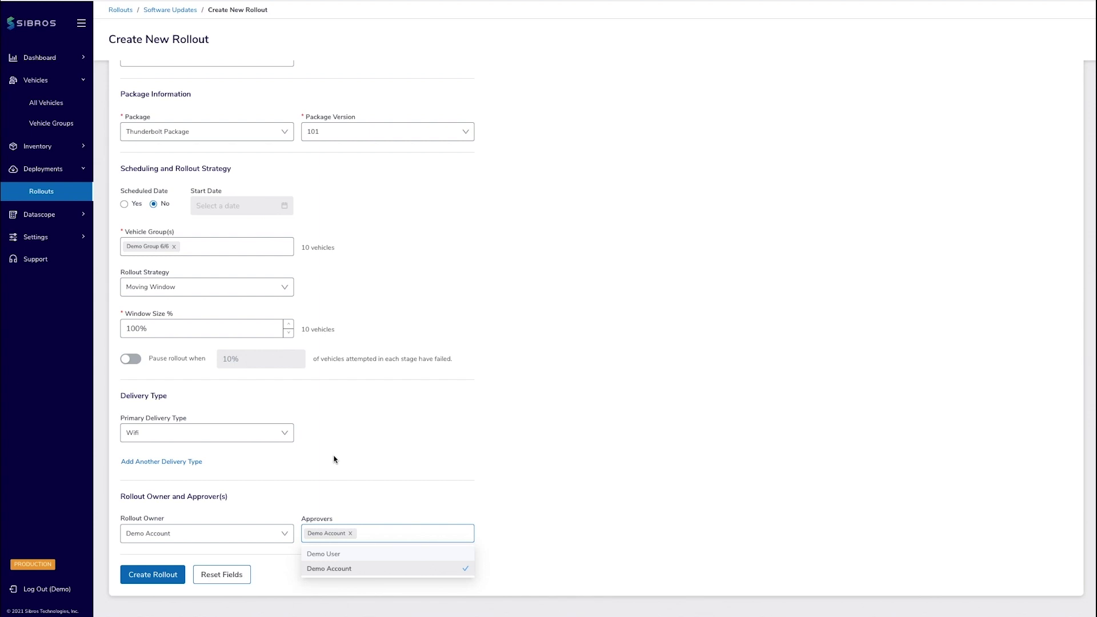
pyautogui.click(150, 575)
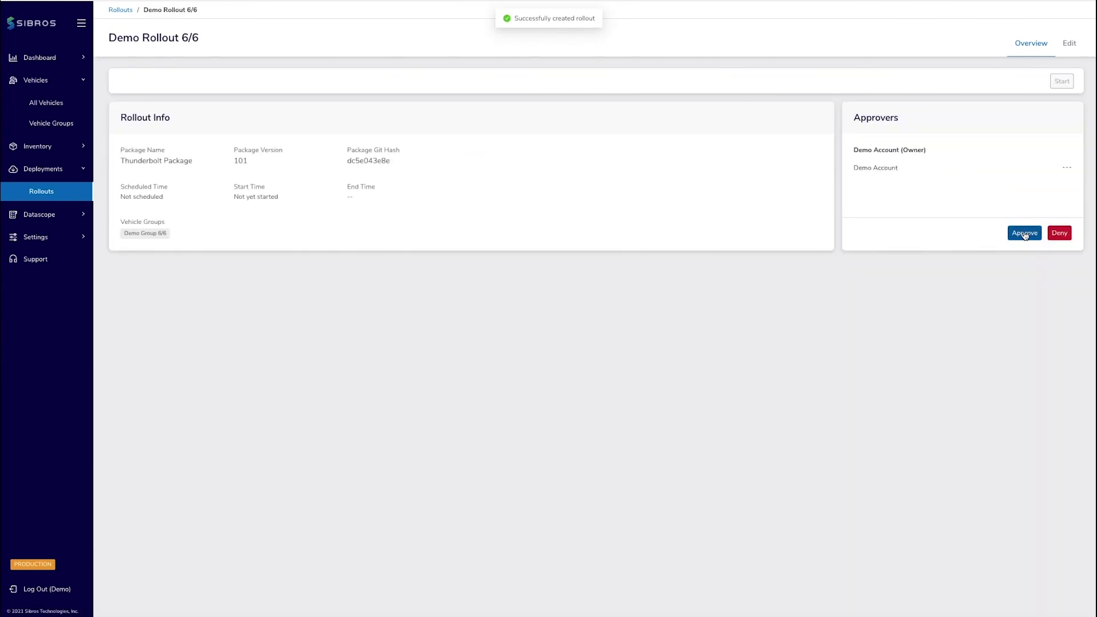
# Approve and start Demo Rollout 6/6, then expand the In Progress breakdown to the deployments table
pyautogui.click(1025, 234)
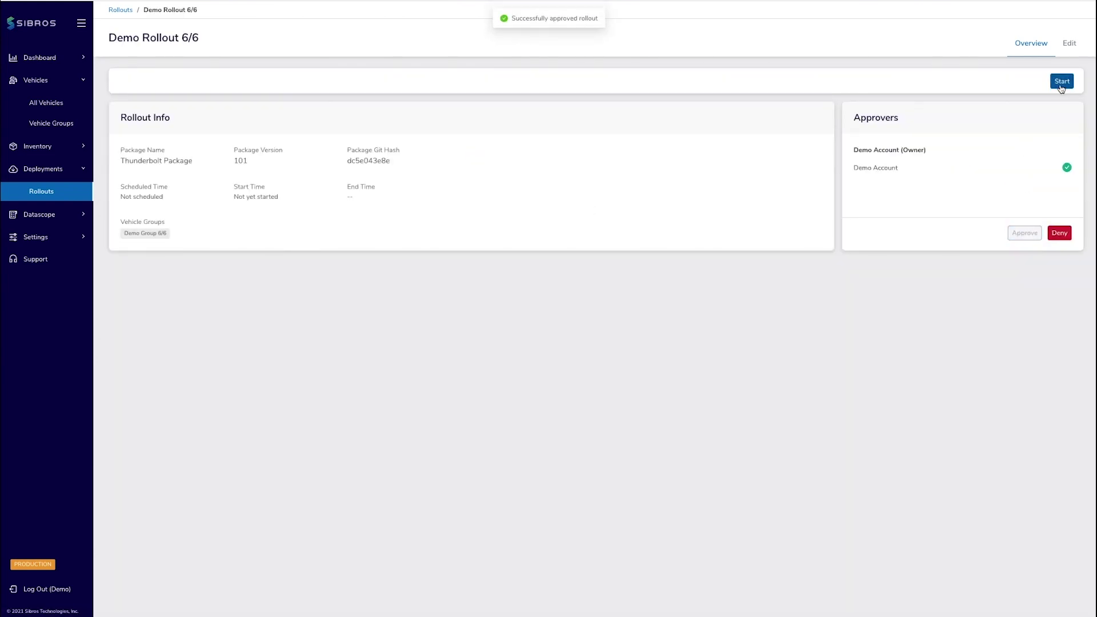
pyautogui.click(1061, 84)
pyautogui.click(618, 106)
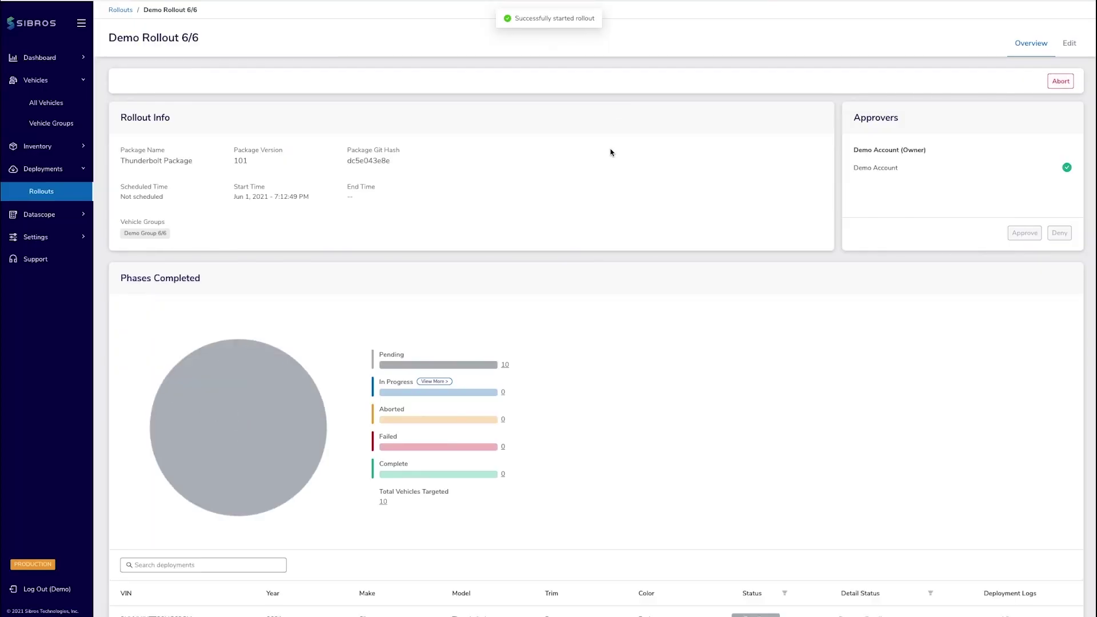
pyautogui.click(440, 386)
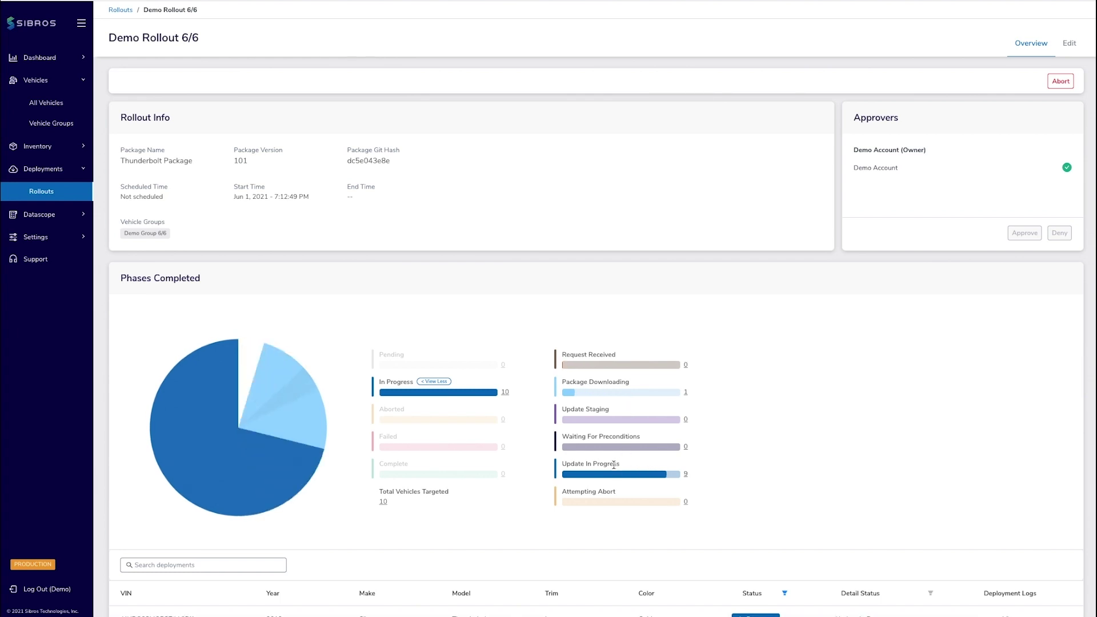
pyautogui.scroll(-3, 803, 470)
pyautogui.scroll(-3, 803, 471)
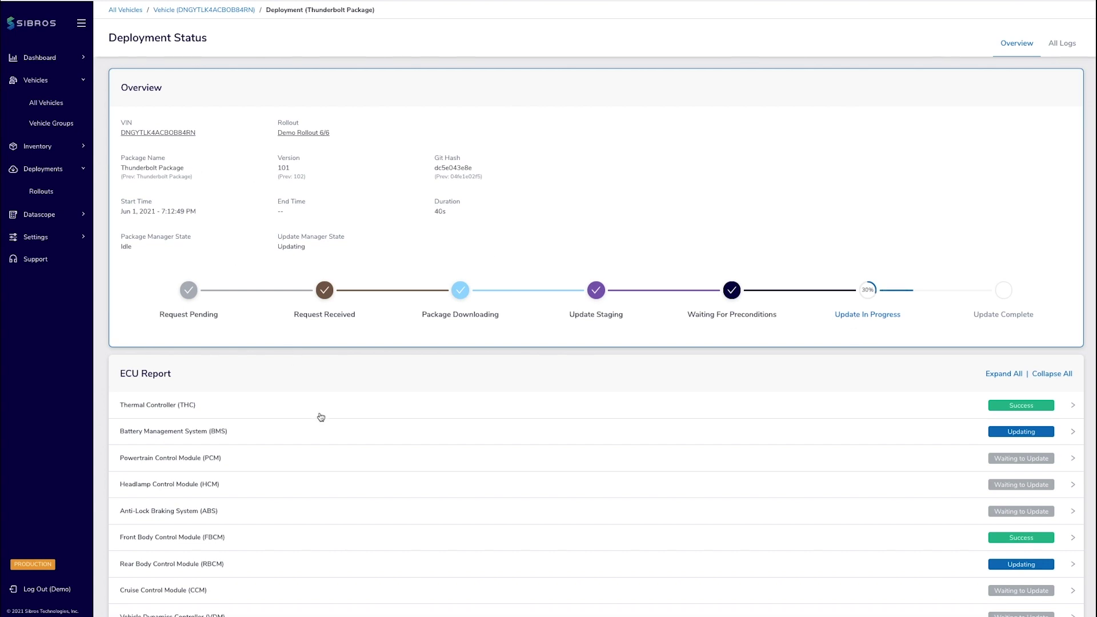
# Expand the Thermal Controller's update details and its APP component's flash logs
pyautogui.scroll(-1, 319, 416)
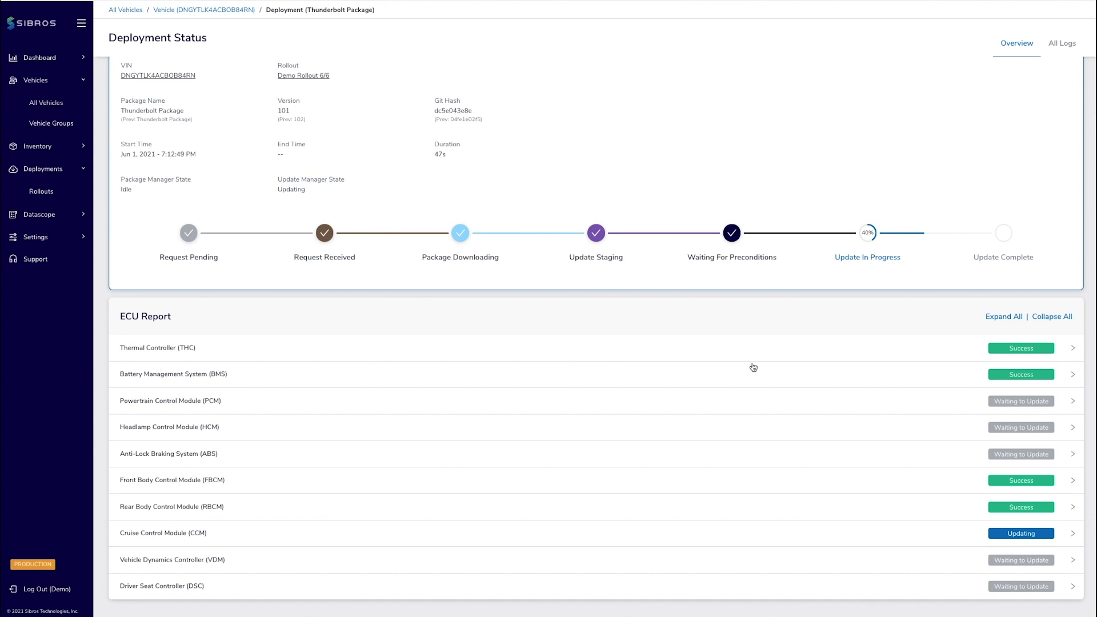
pyautogui.click(1073, 350)
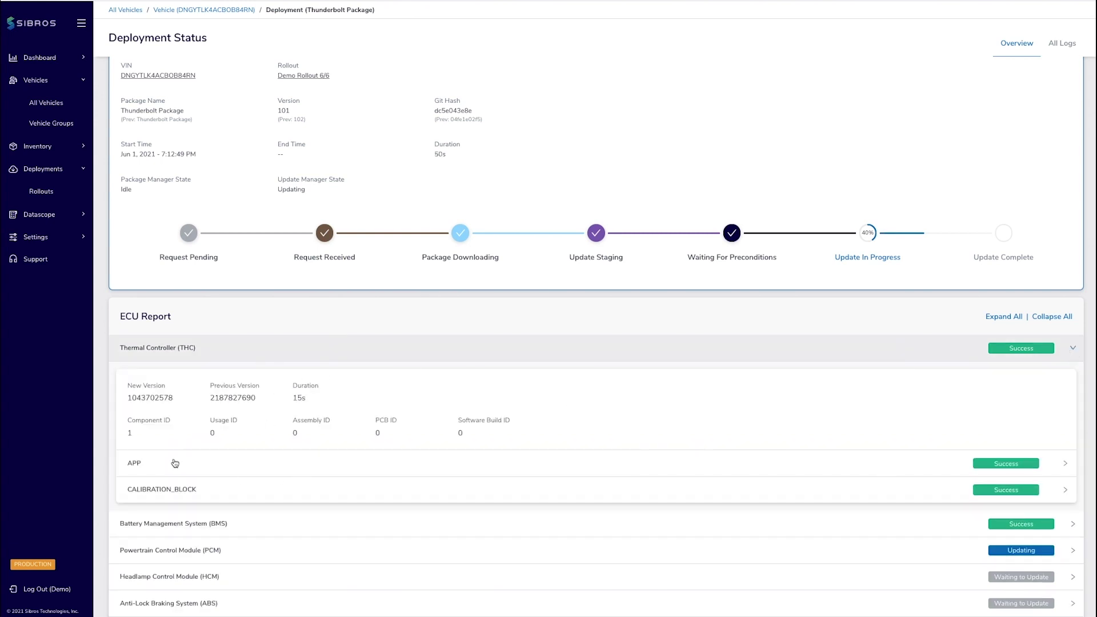
pyautogui.click(1065, 465)
# Scroll through the Thermal Controller's APP flash log to its final SUCCESS entry
pyautogui.scroll(-7, 846, 467)
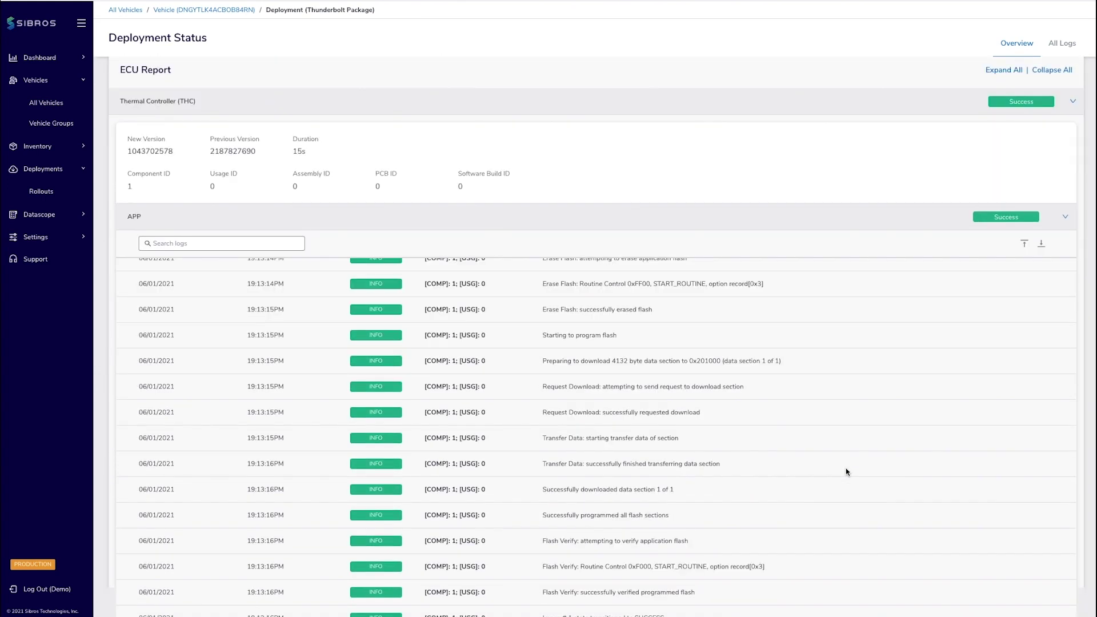
pyautogui.scroll(5, 741, 245)
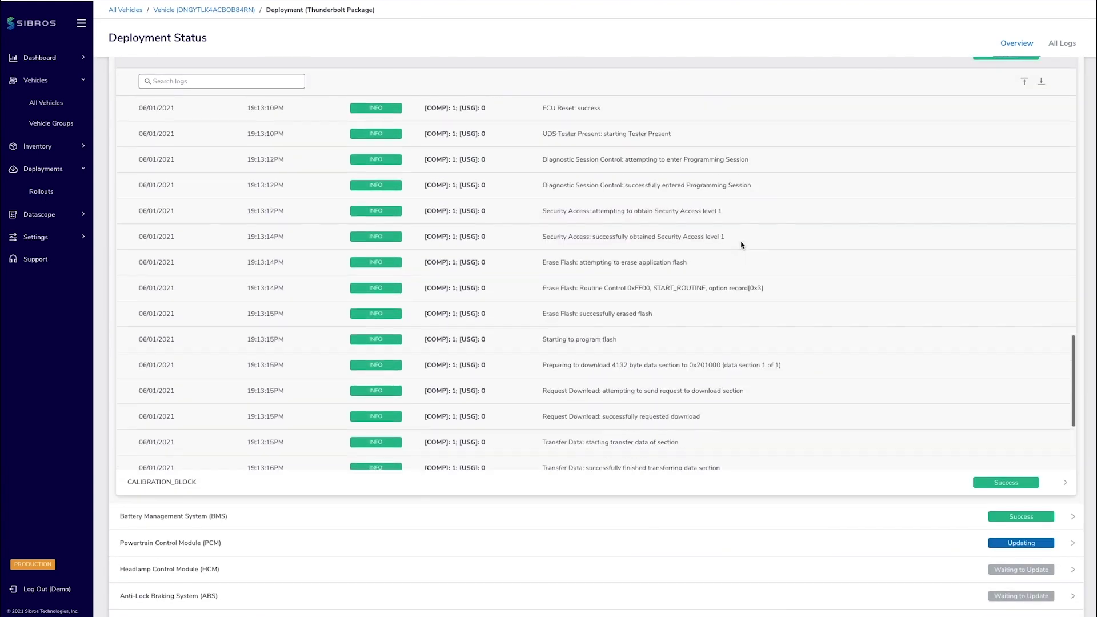
pyautogui.scroll(1, 741, 244)
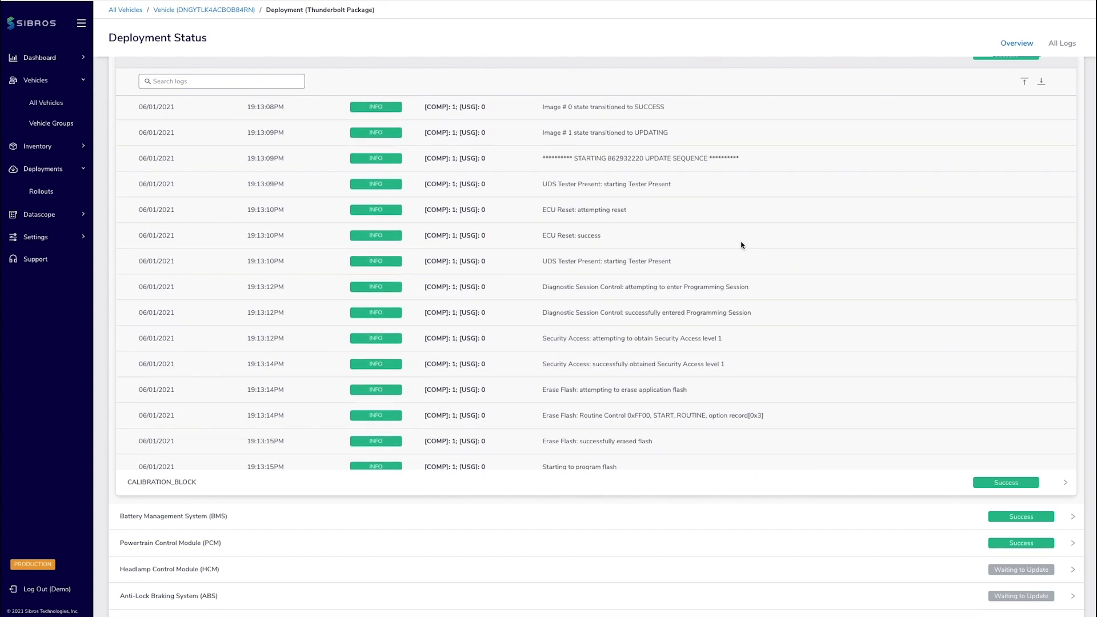
pyautogui.scroll(-2, 741, 244)
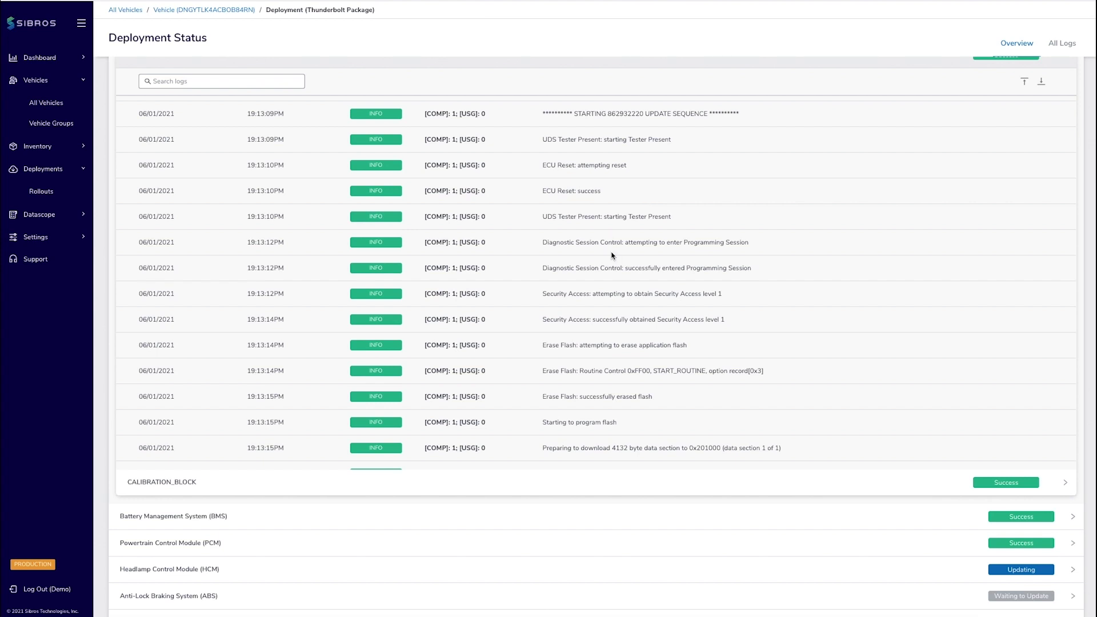
pyautogui.scroll(-5, 744, 365)
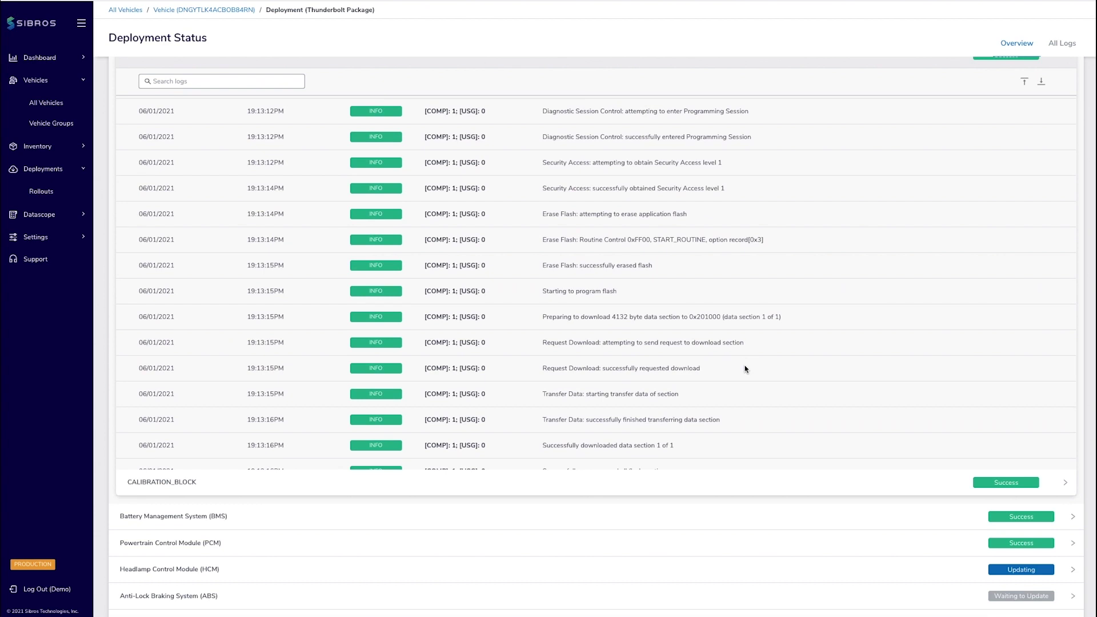
pyautogui.scroll(-5, 744, 368)
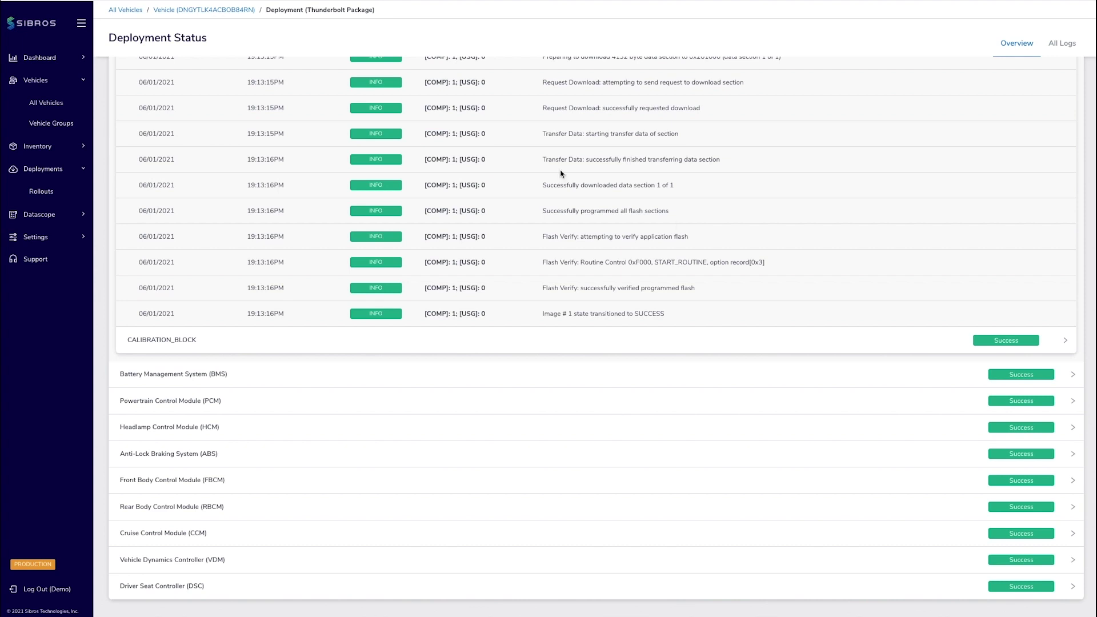
pyautogui.click(68, 112)
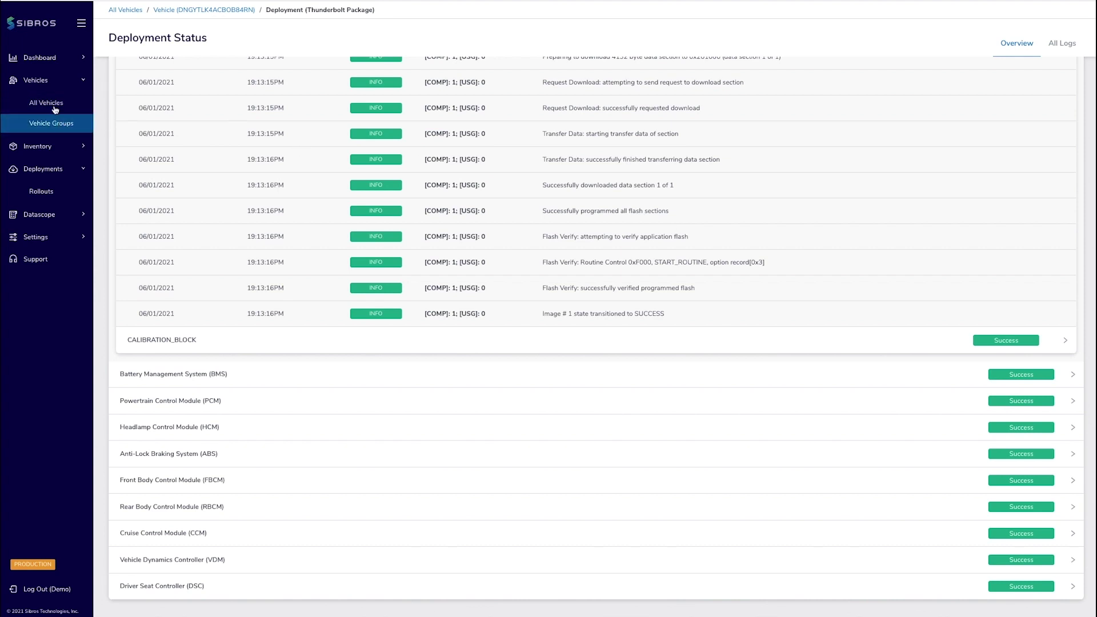
# Open All Vehicles and select the 2018 Lightning Rod's VIN
pyautogui.click(54, 103)
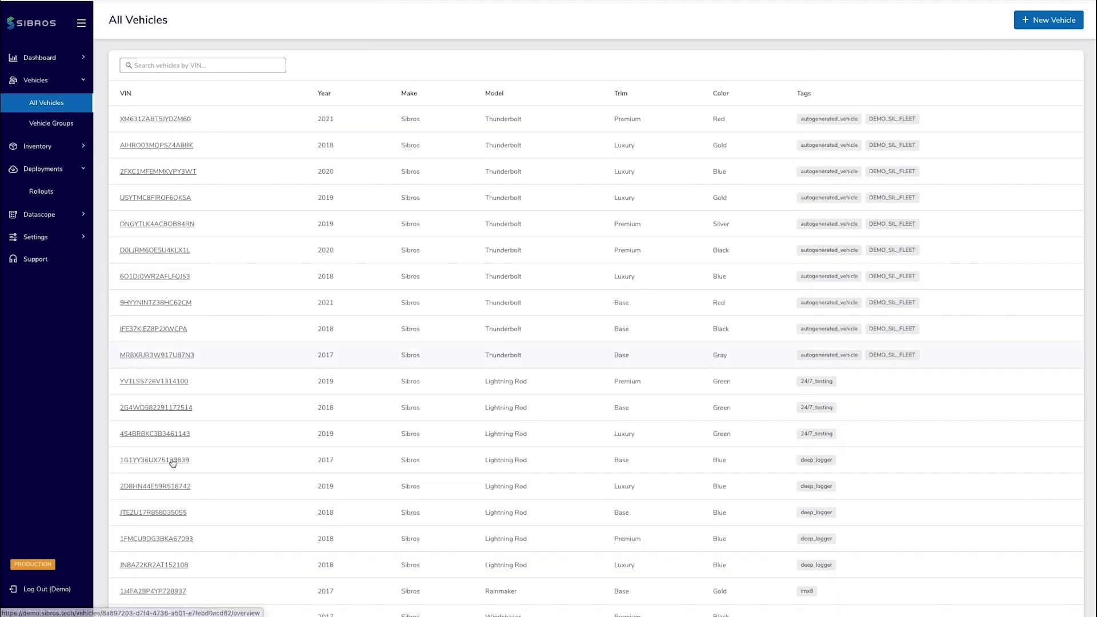
pyautogui.click(160, 513)
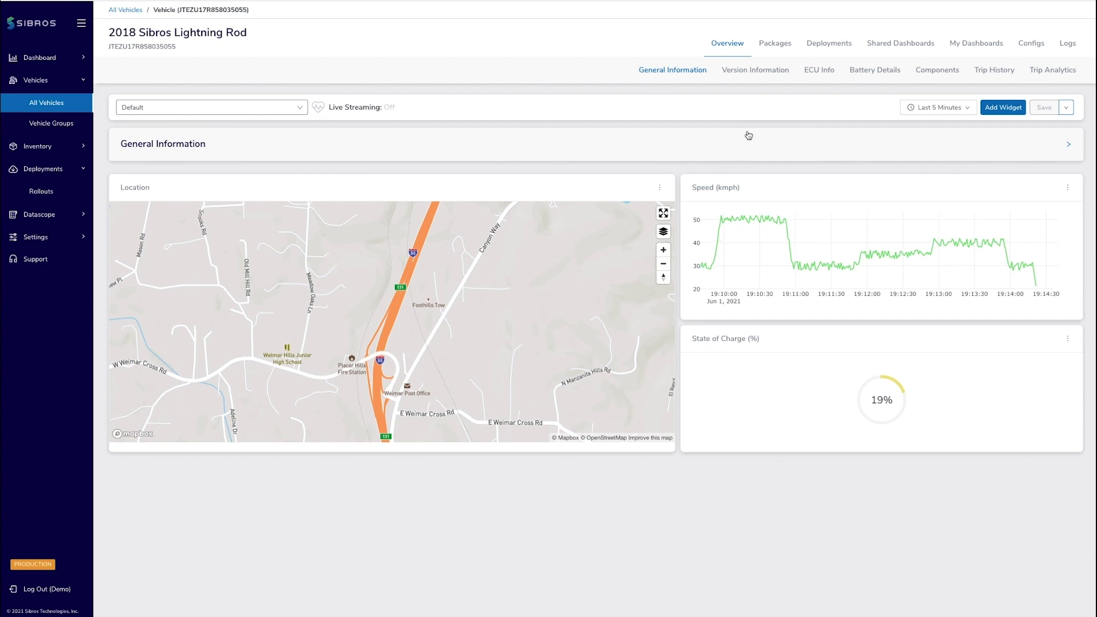
# Load the Lightning Rod's Default Powertrain shared dashboard and scroll through its BMS Overview charts
pyautogui.click(896, 46)
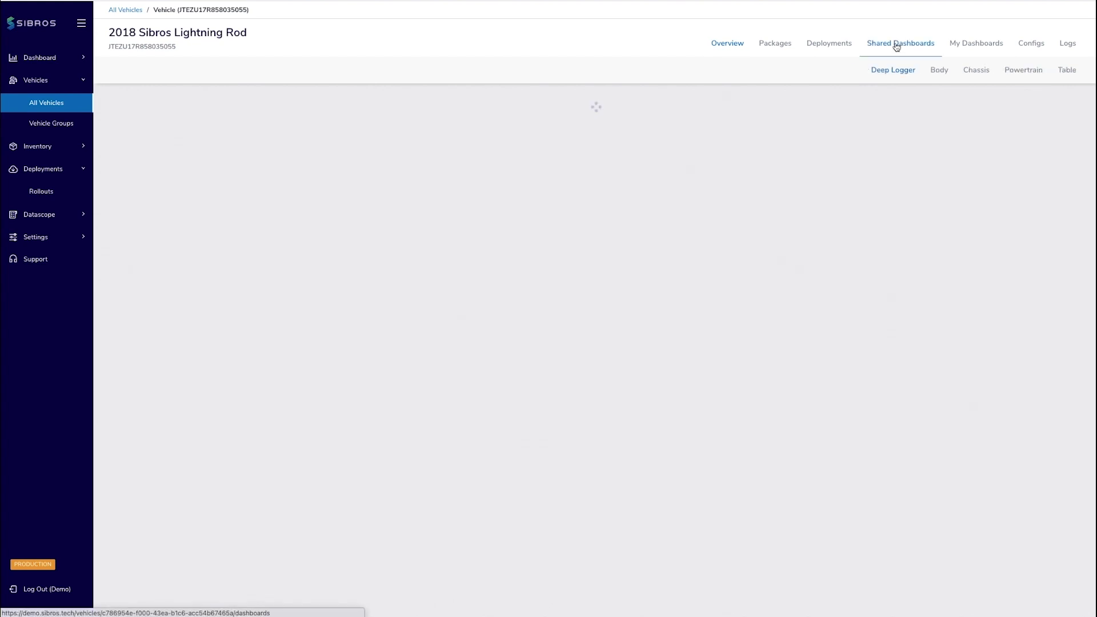
pyautogui.click(1024, 72)
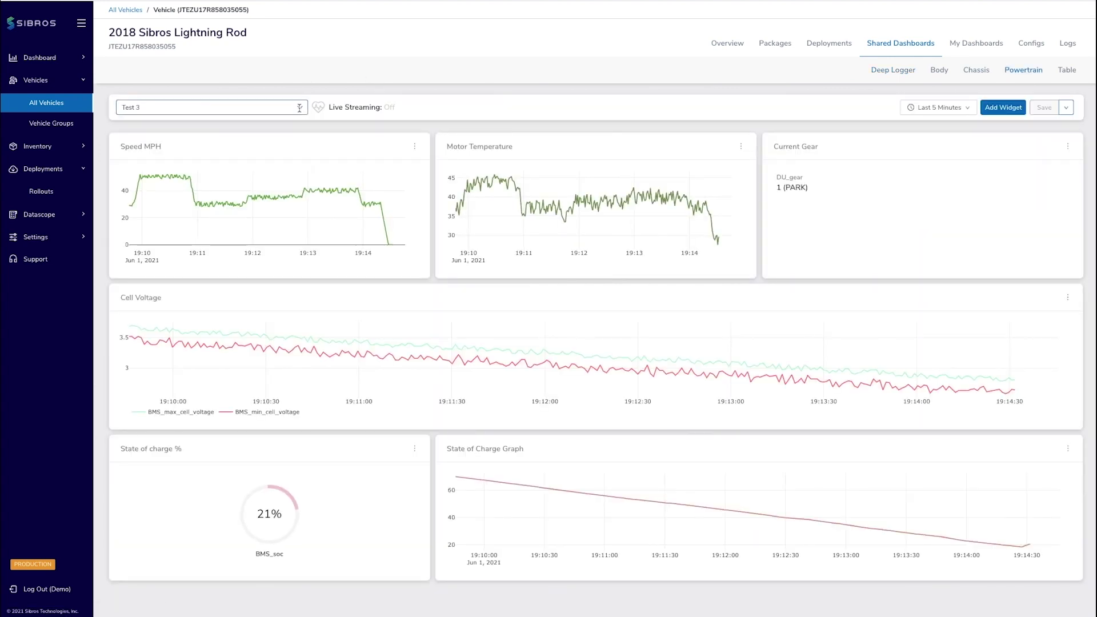
pyautogui.click(299, 108)
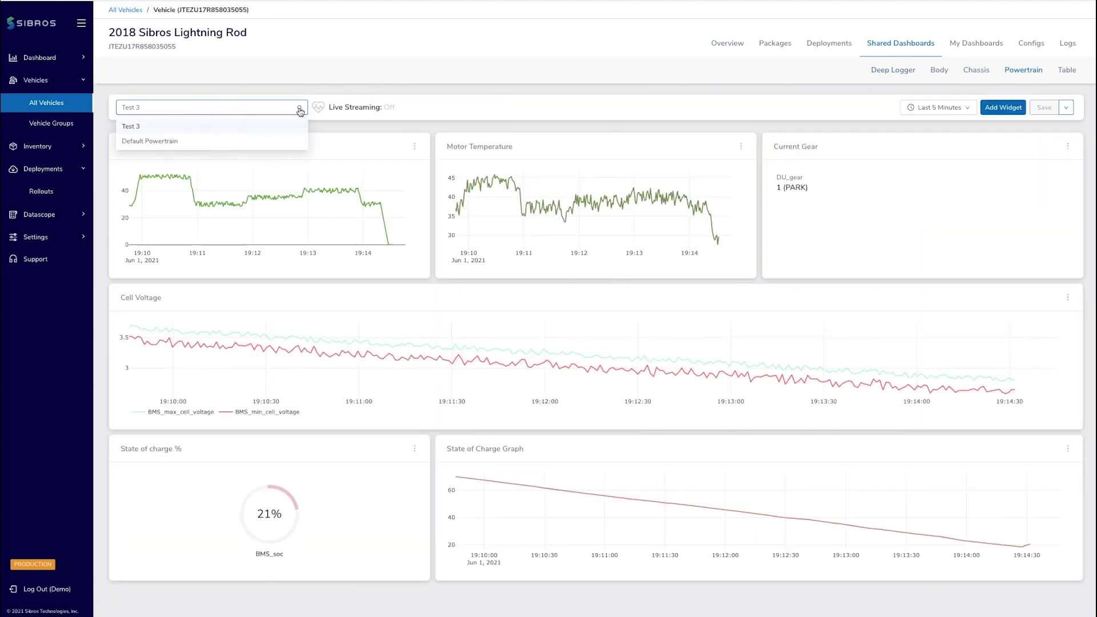
pyautogui.click(241, 141)
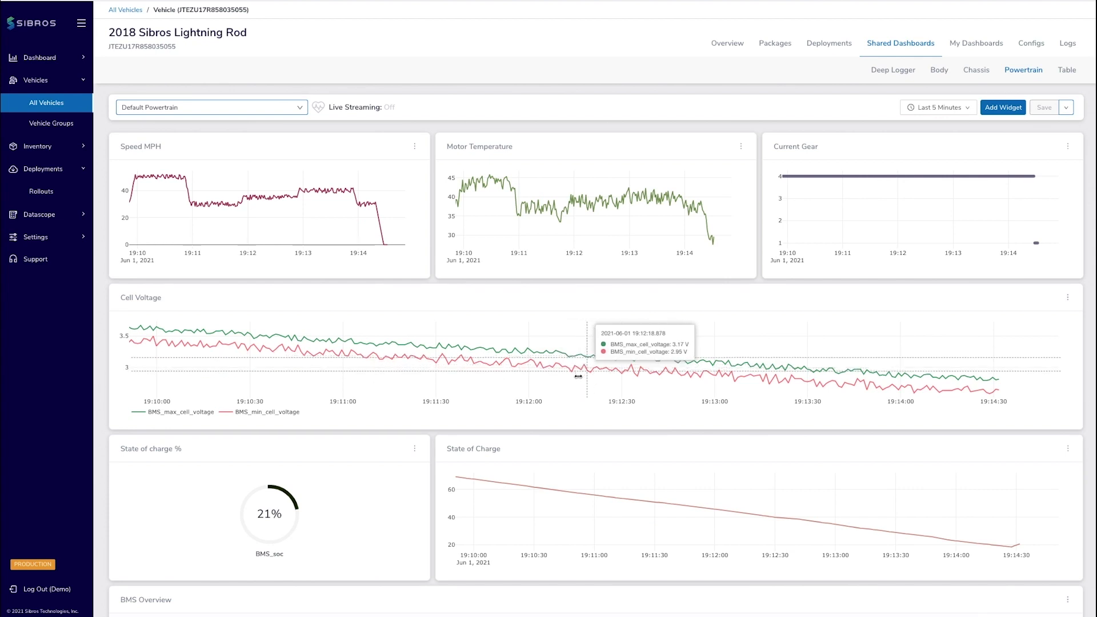
pyautogui.scroll(-2, 663, 442)
pyautogui.scroll(-2, 662, 441)
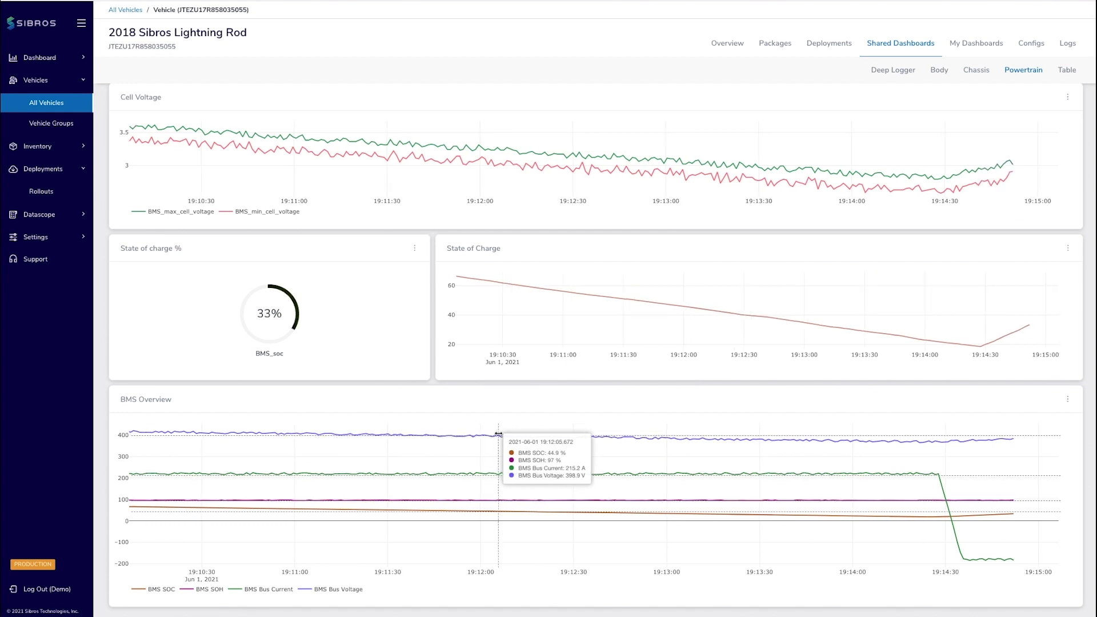
pyautogui.hscroll(1, 498, 434)
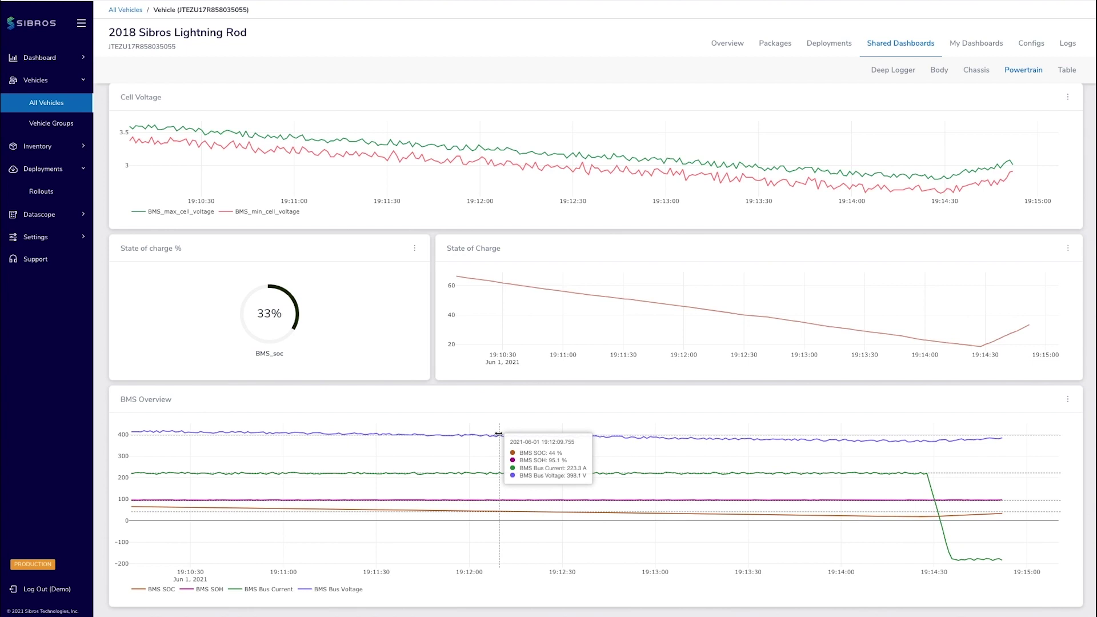
pyautogui.hscroll(2, 498, 434)
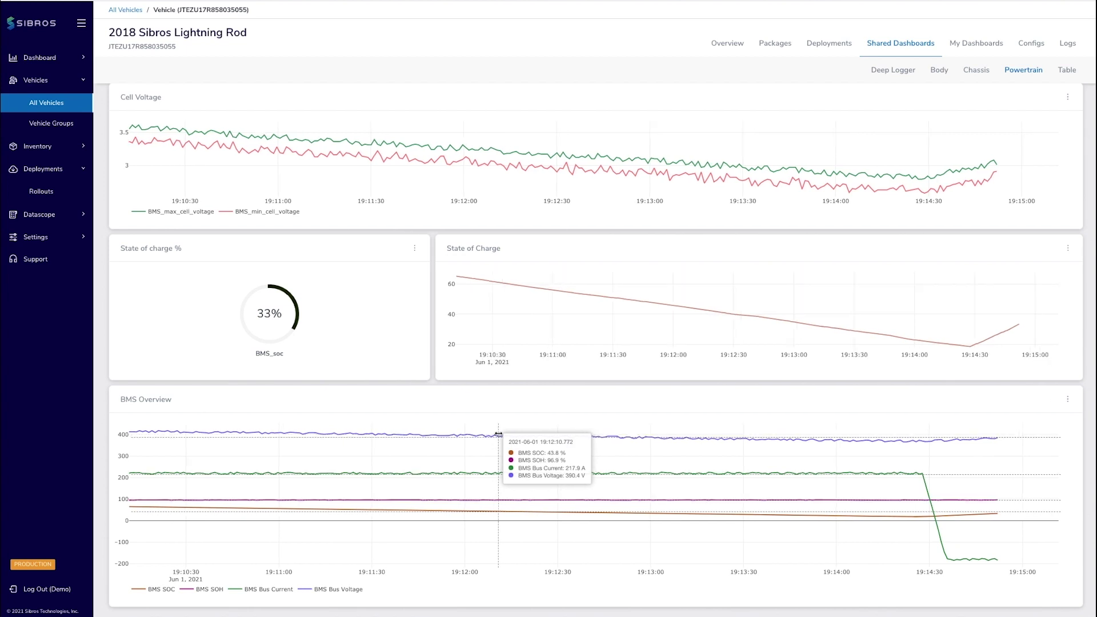
pyautogui.hscroll(1, 498, 434)
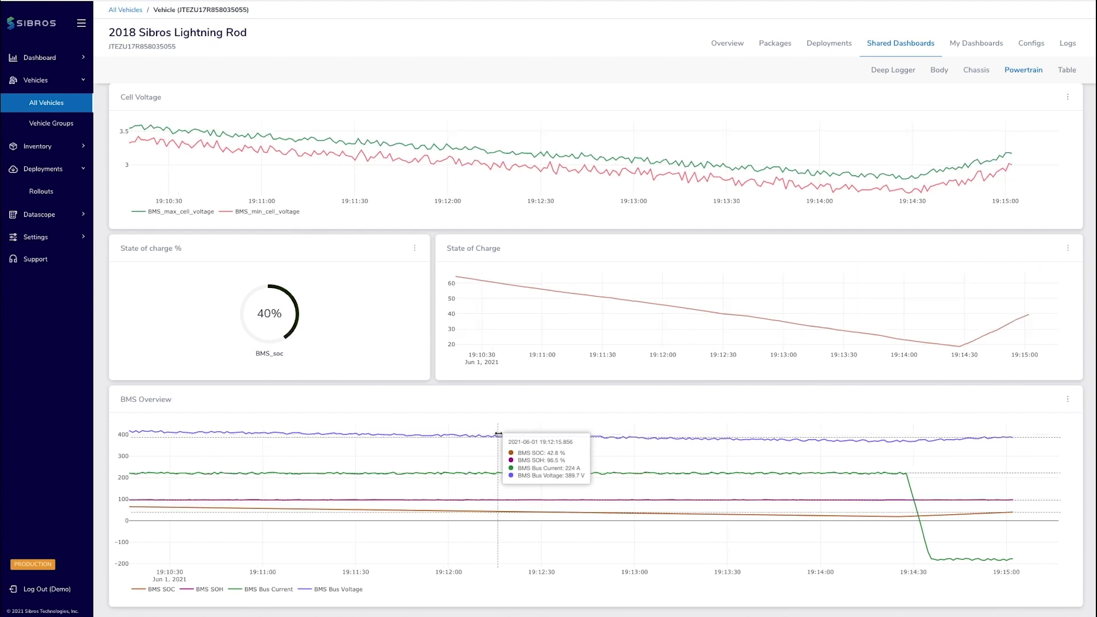
pyautogui.hscroll(1, 498, 434)
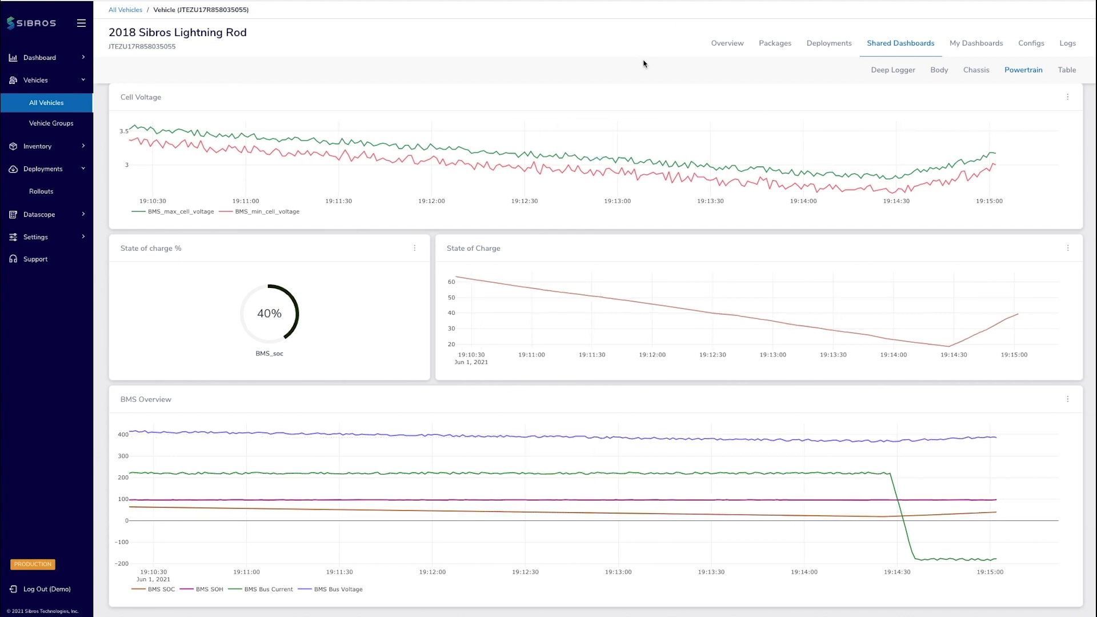
pyautogui.click(1031, 45)
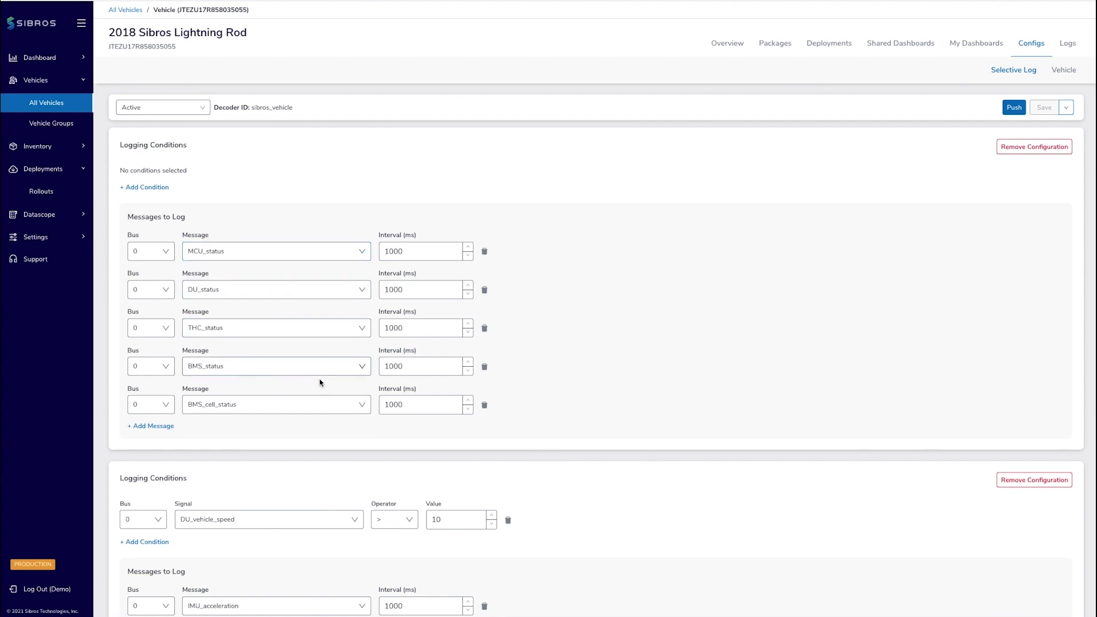
# Scroll down to the speed-triggered config logging IMU_acceleration and IMU_gyro when DU_vehicle_speed exceeds 10
pyautogui.scroll(-2, 640, 377)
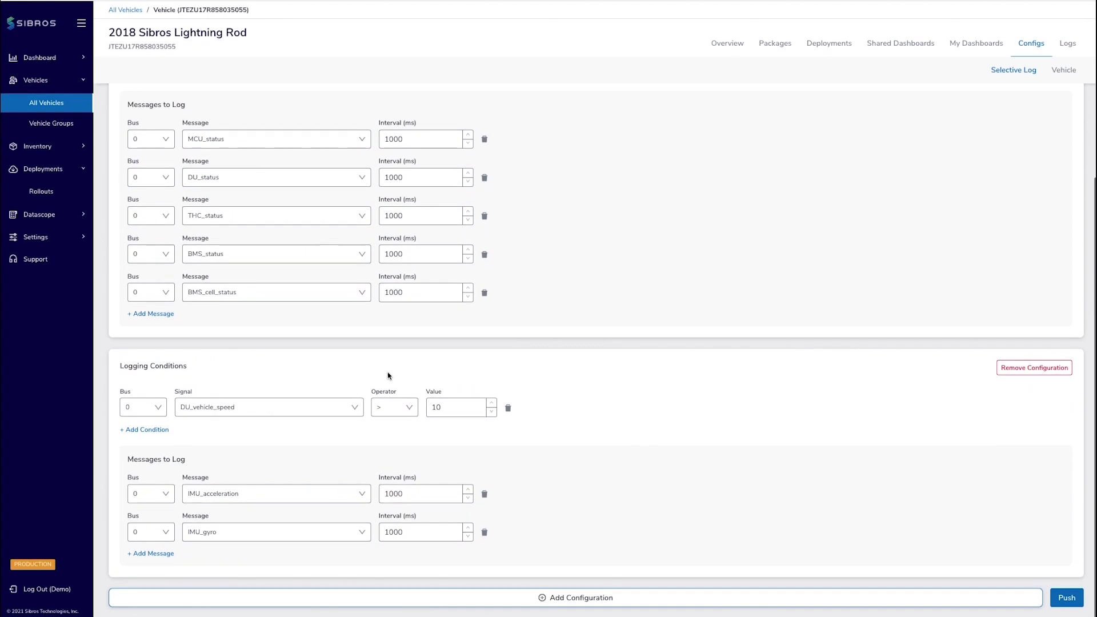